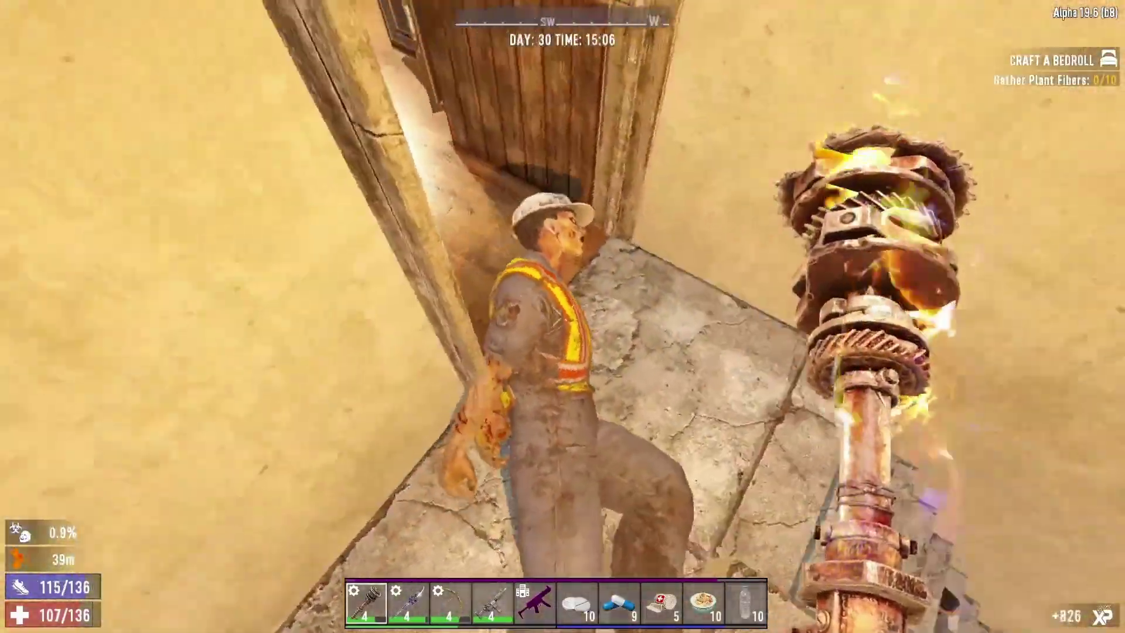
- Kill the burning zombie and the others on the stairwell with the spiked club
{"action": "left_click", "coordinate": [562, 316]}
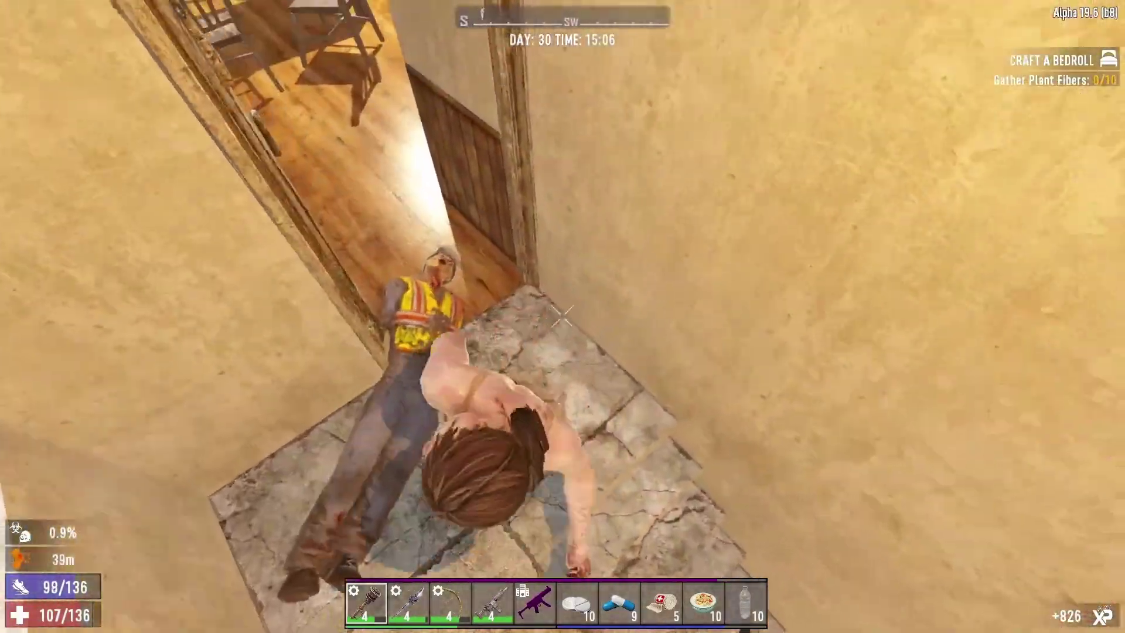
{"action": "left_click", "coordinate": [563, 316]}
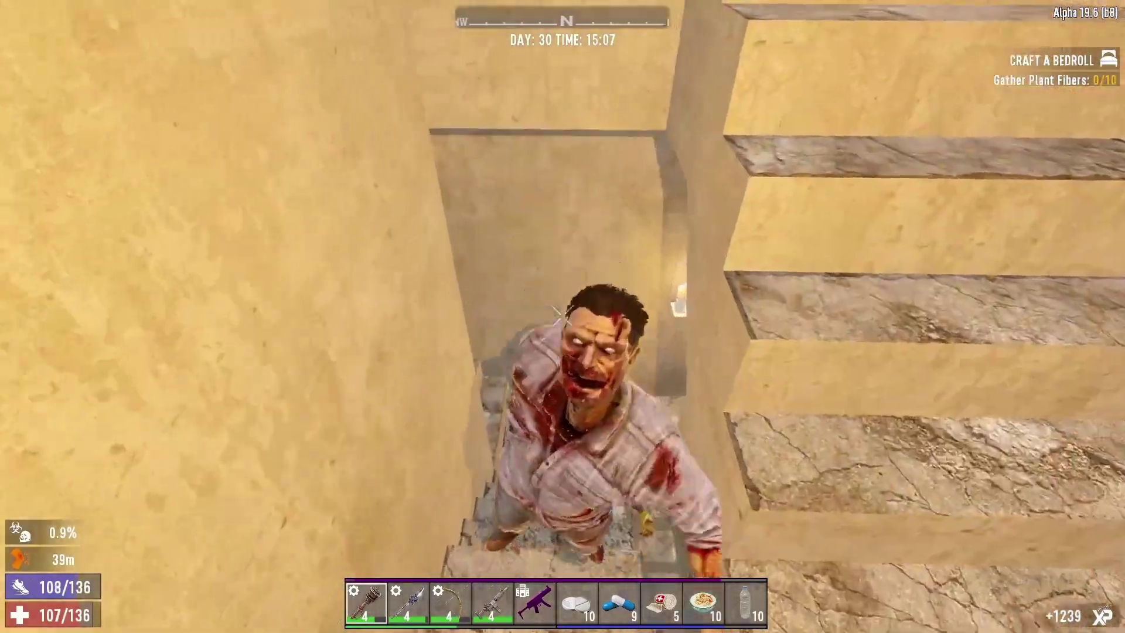
{"action": "left_click", "coordinate": [562, 316]}
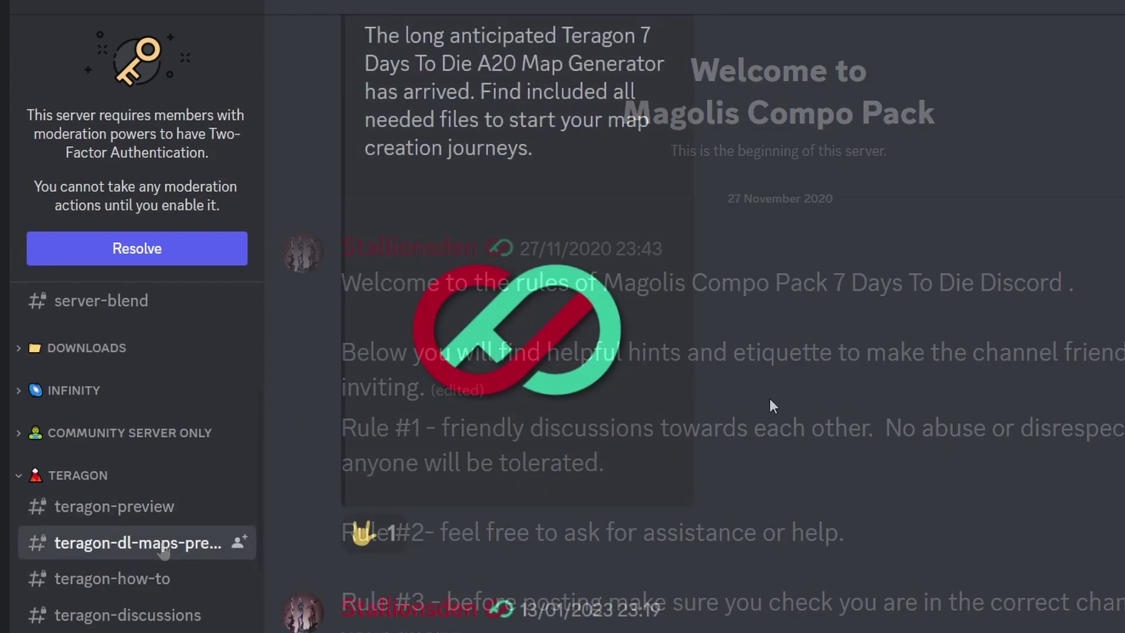
- Follow the CP48.6 Teragon release file link and confirm leaving Discord for ModDB
{"action": "scroll", "coordinate": [855, 418], "scroll_direction": "up", "scroll_amount": 2}
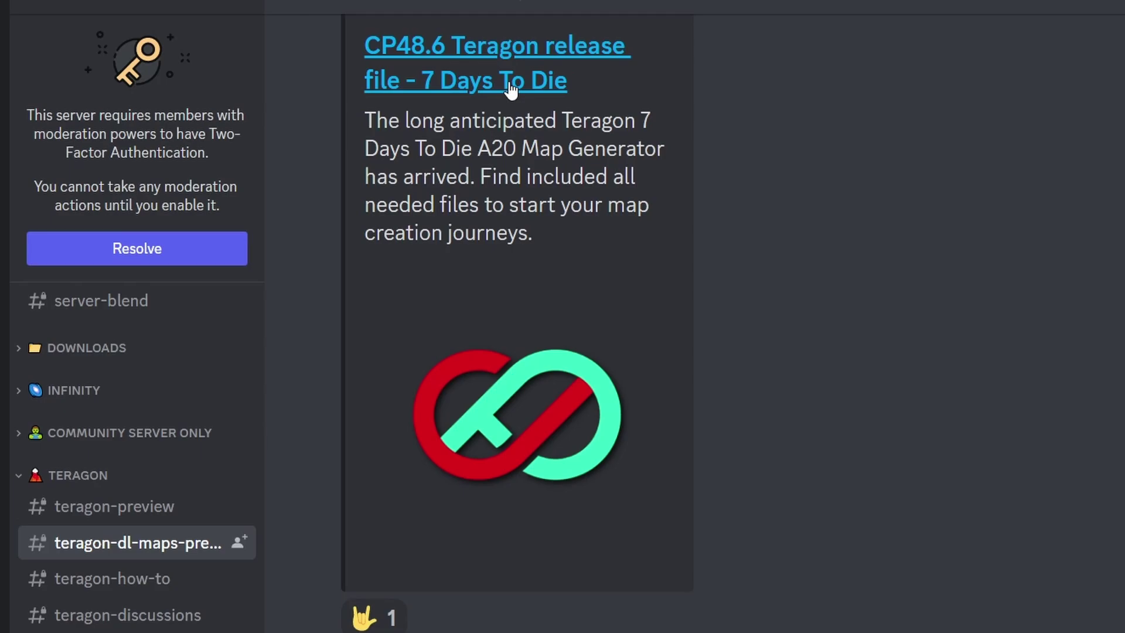
{"action": "left_click", "coordinate": [477, 87]}
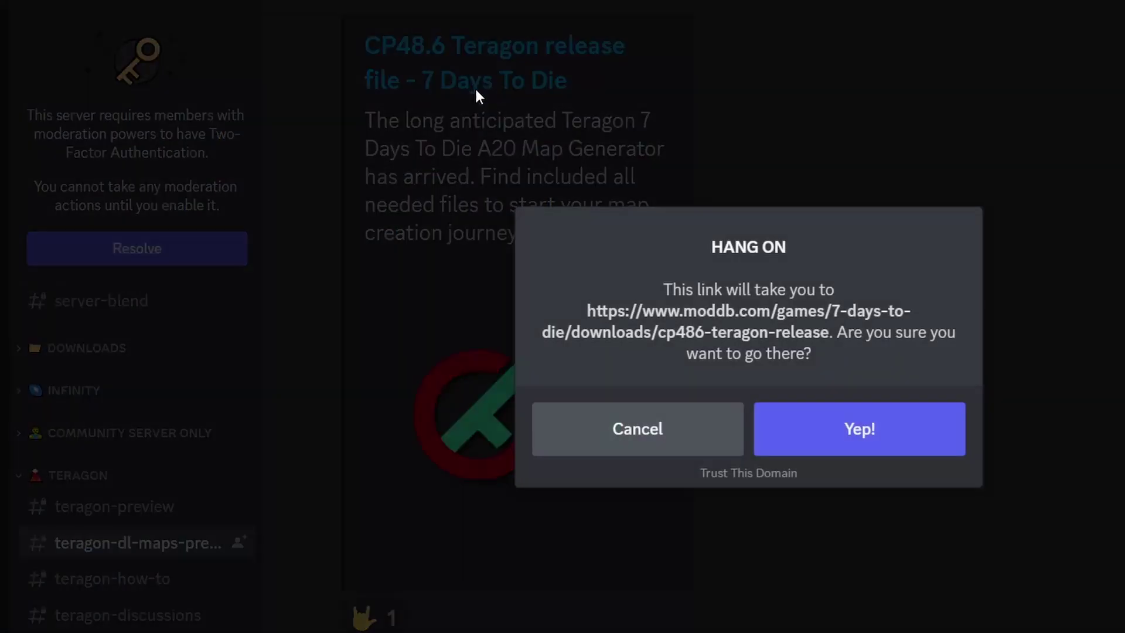
{"action": "left_click", "coordinate": [808, 441]}
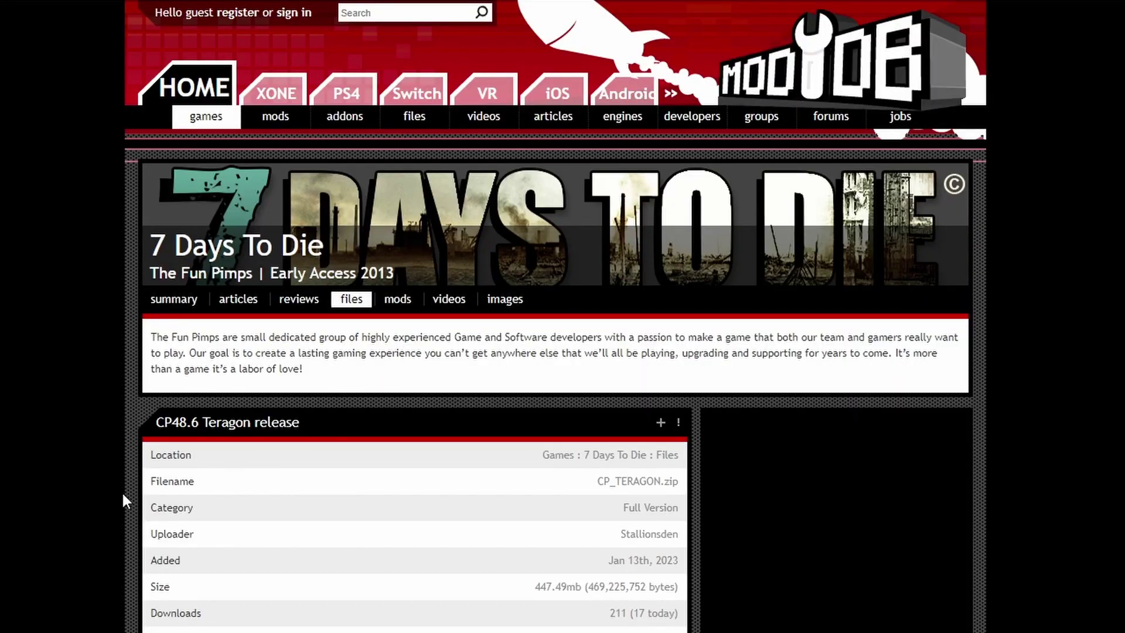
- Download CP_TERAGON.zip (447.49mb) from ModDB and dismiss the download notice
{"action": "scroll", "coordinate": [72, 507], "scroll_direction": "down", "scroll_amount": 5}
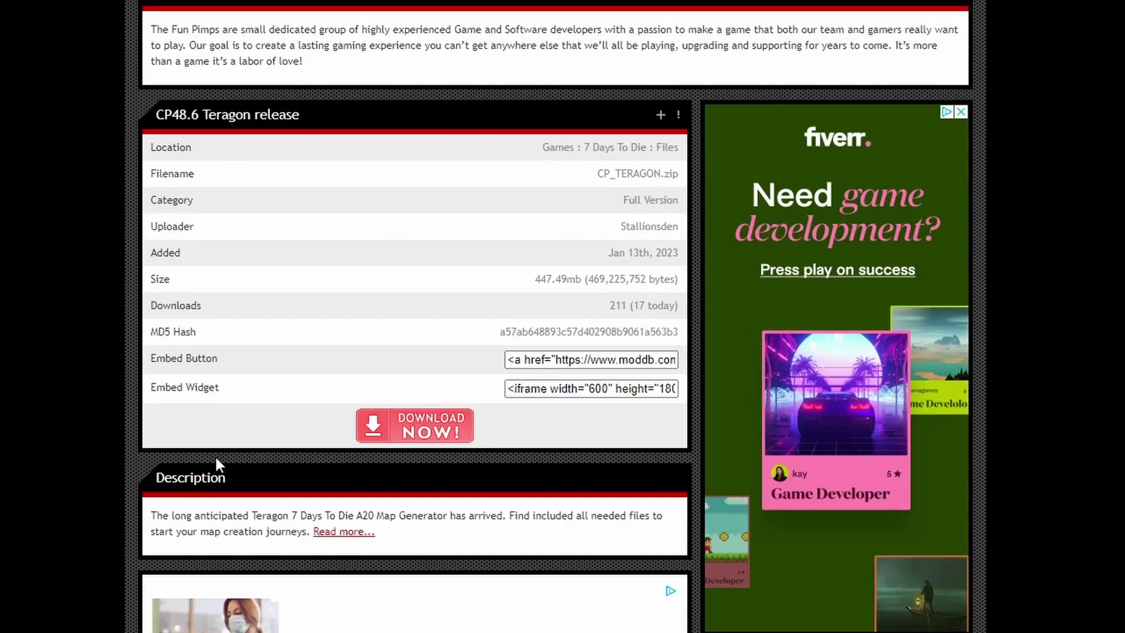
{"action": "left_click", "coordinate": [420, 431]}
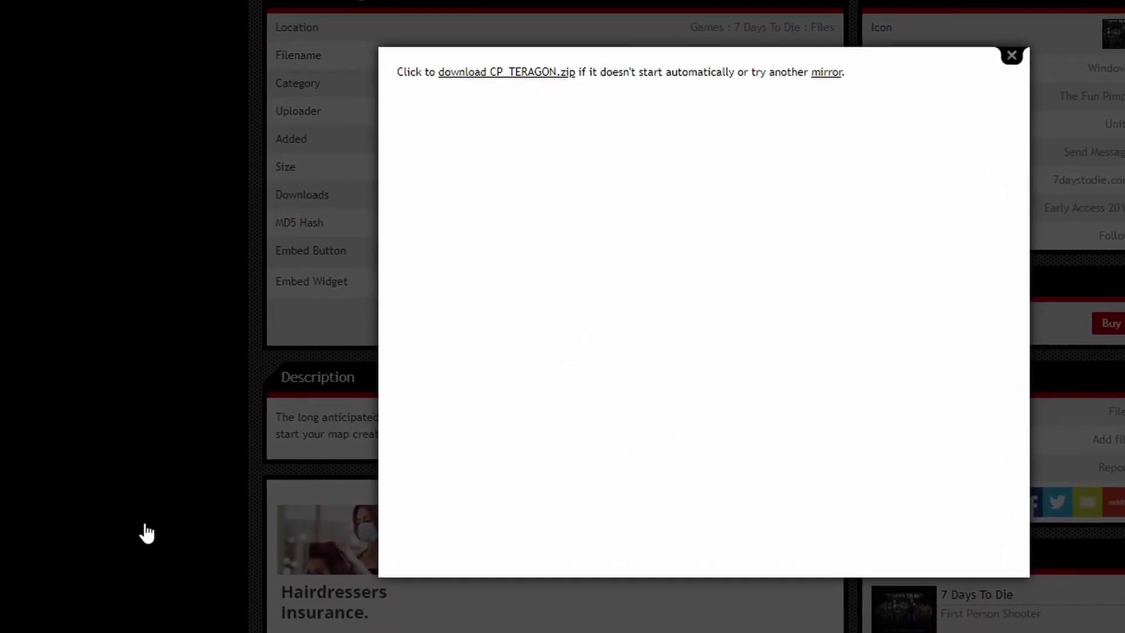
{"action": "left_click", "coordinate": [39, 623]}
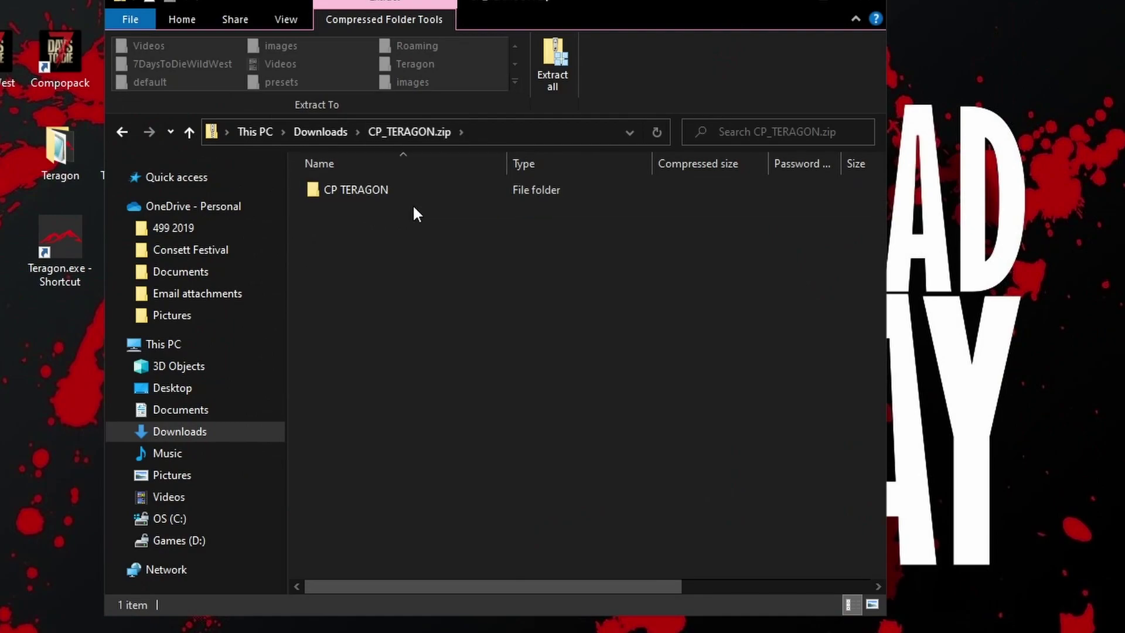
- Copy the CP48.6 Complete folder from the CP TERAGON folder inside the zip
{"action": "double_click", "coordinate": [340, 189]}
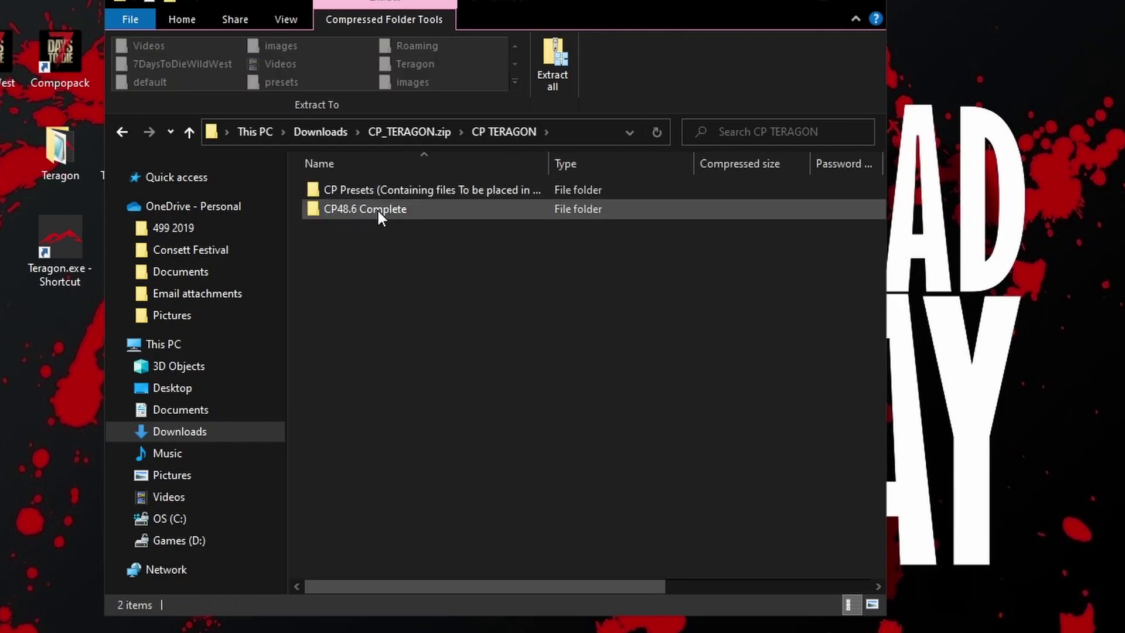
{"action": "left_click", "coordinate": [339, 209]}
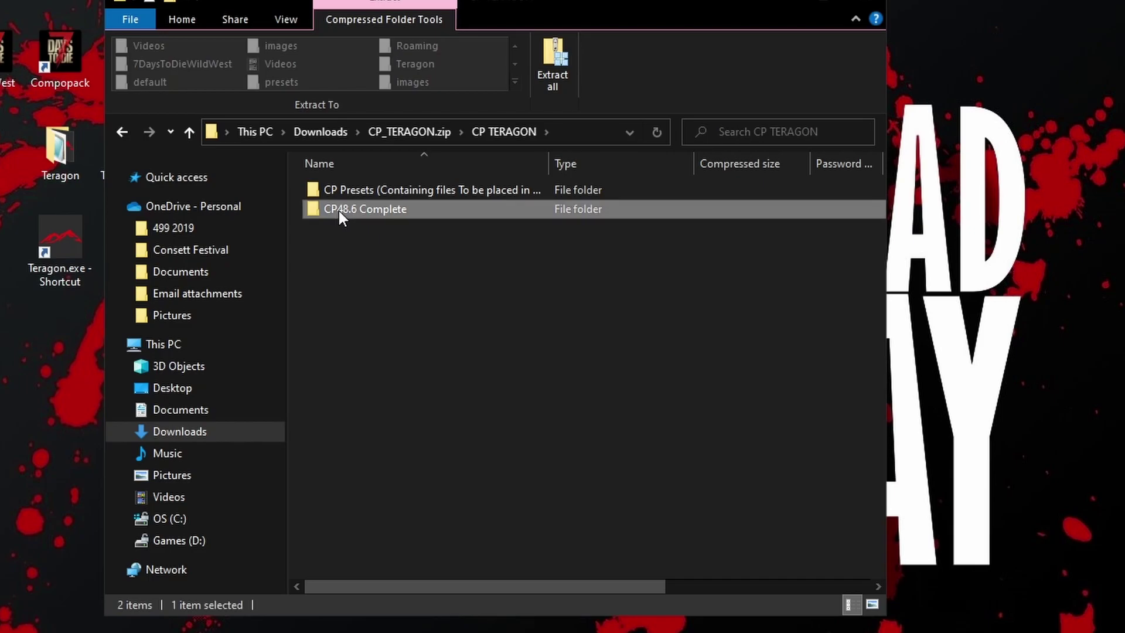
{"action": "right_click", "coordinate": [338, 210]}
{"action": "left_click", "coordinate": [269, 291]}
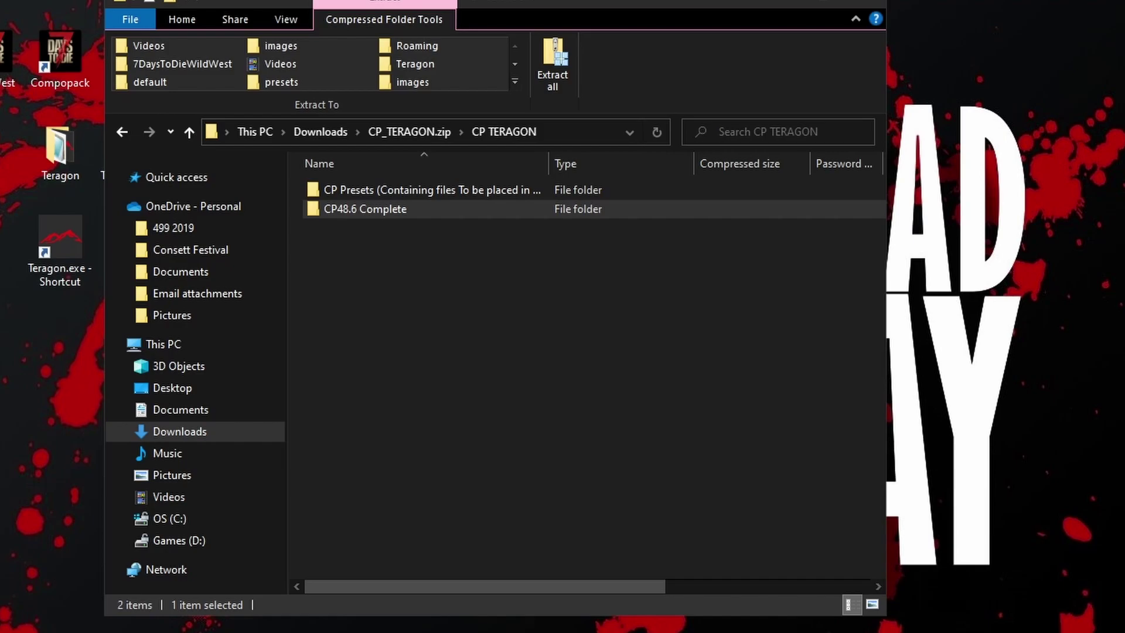
- Paste CP48.6 Complete into the 7DaysToDie Mods folder under %appdata%
{"action": "key", "text": "super+e"}
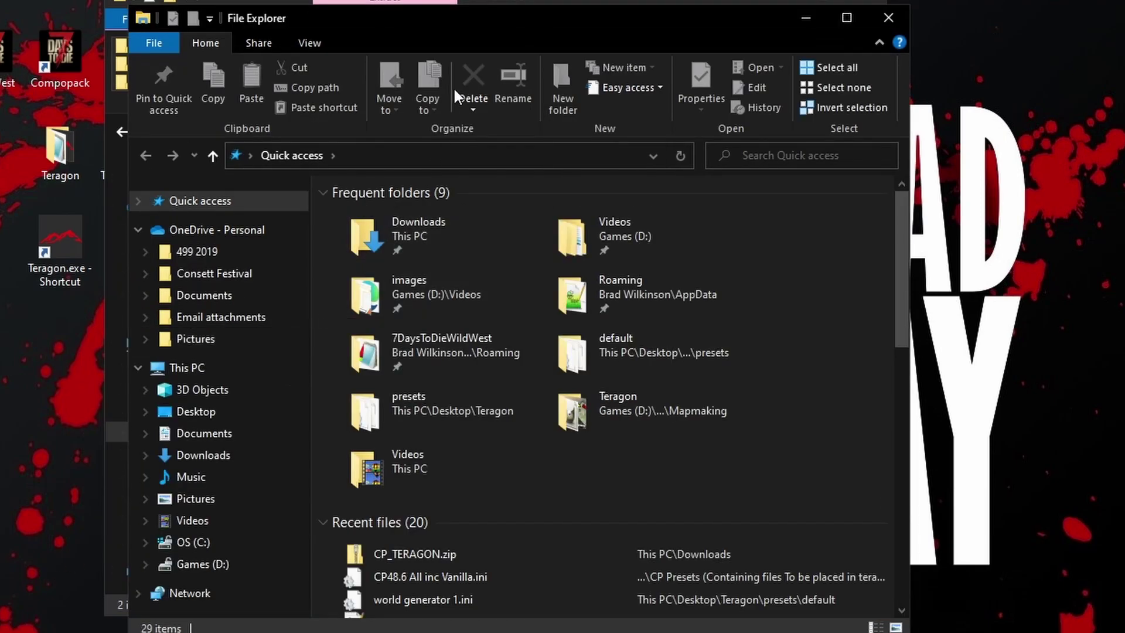
{"action": "key", "text": "alt+d"}
{"action": "type", "text": "%appdata"}
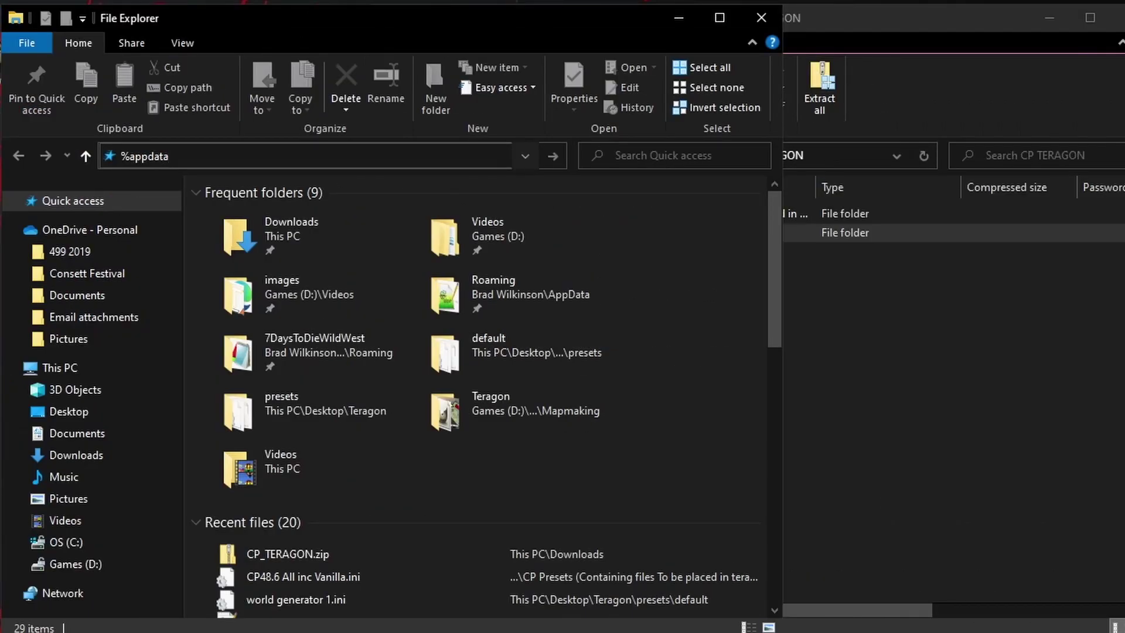
{"action": "type", "text": "%"}
{"action": "key", "text": "Return"}
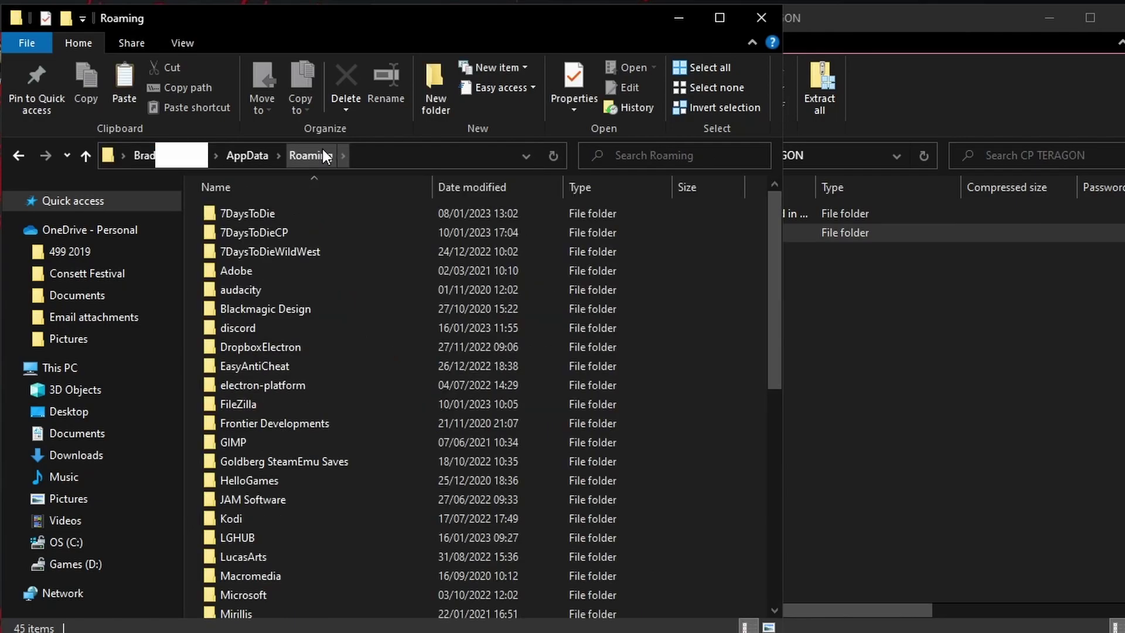
{"action": "double_click", "coordinate": [255, 213]}
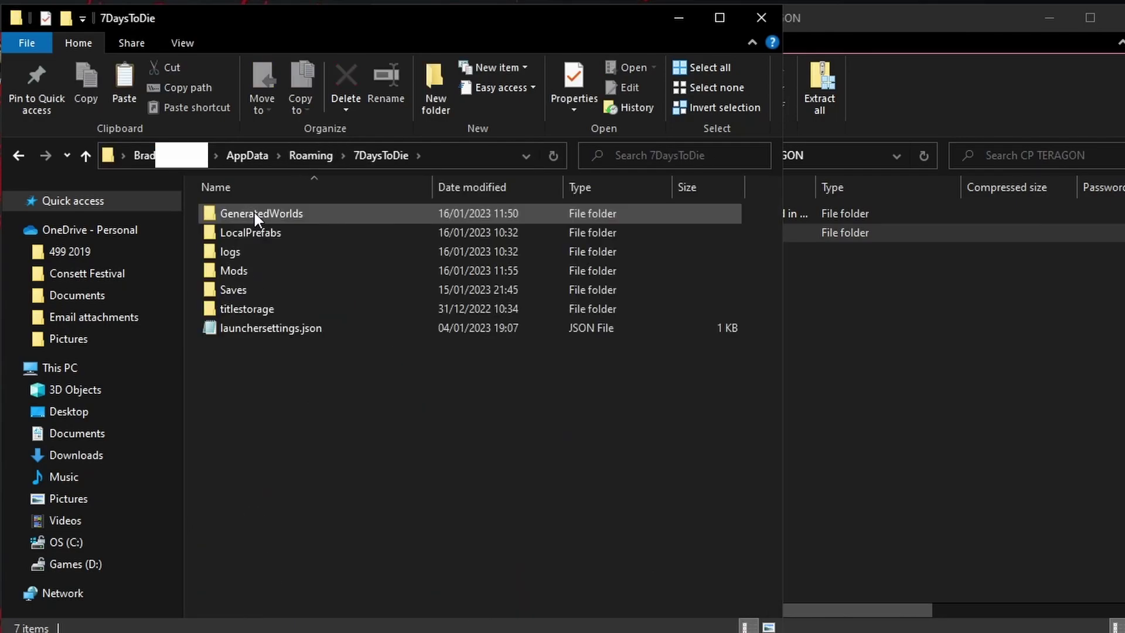
{"action": "double_click", "coordinate": [239, 269]}
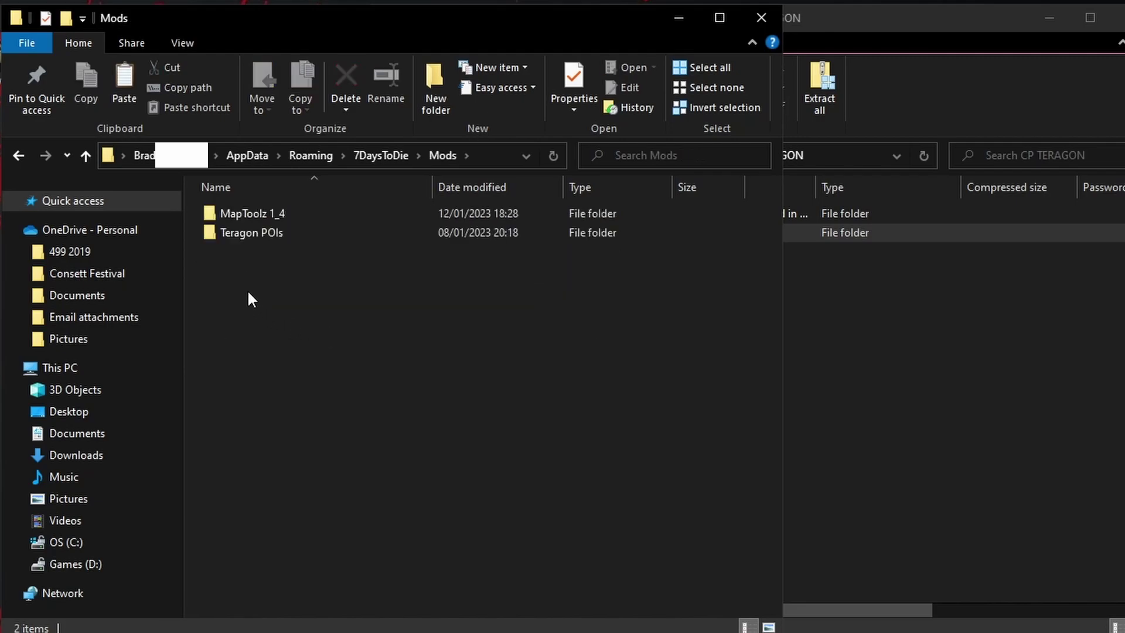
{"action": "right_click", "coordinate": [247, 290]}
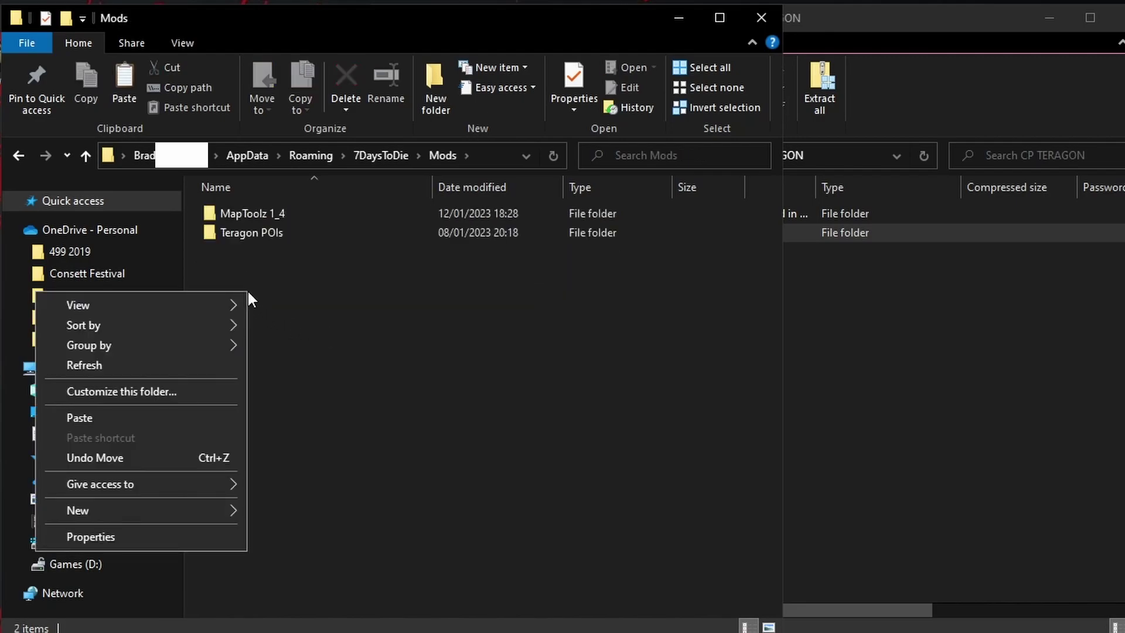
{"action": "left_click", "coordinate": [116, 417]}
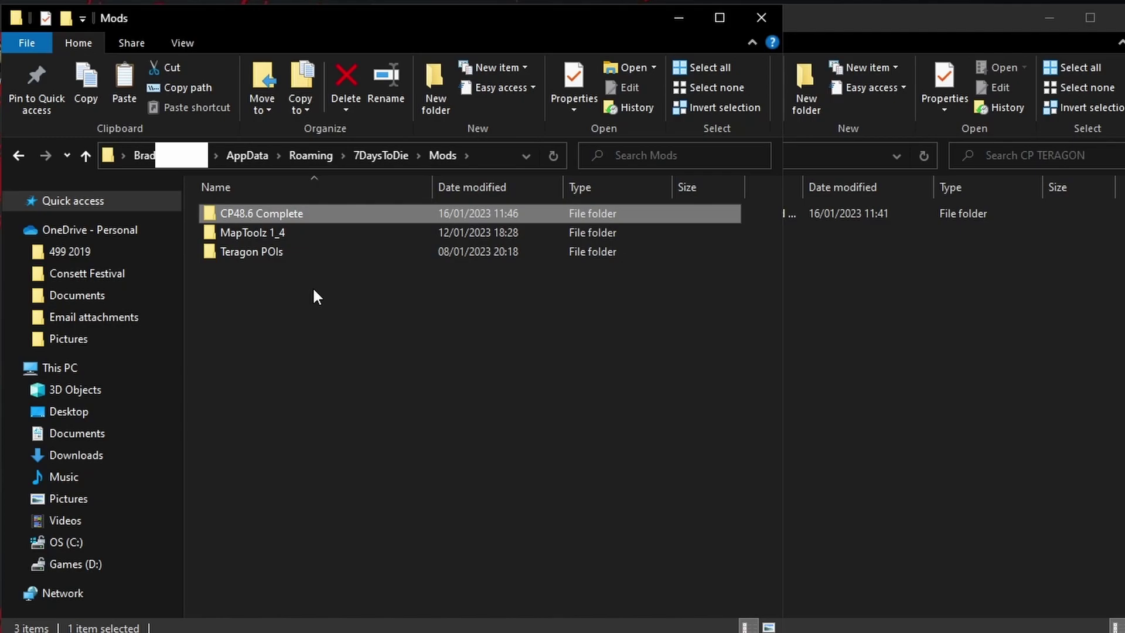
{"action": "left_click", "coordinate": [816, 297]}
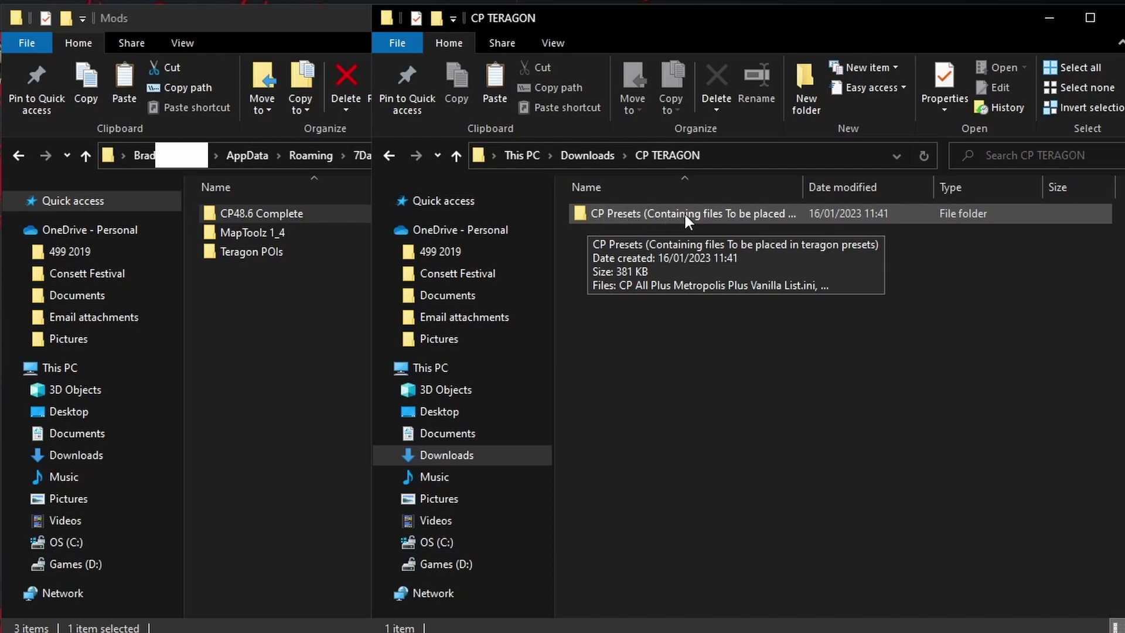
- Copy the CP Presets folder into the desktop Teragon folder's presets folder
{"action": "right_click", "coordinate": [603, 215]}
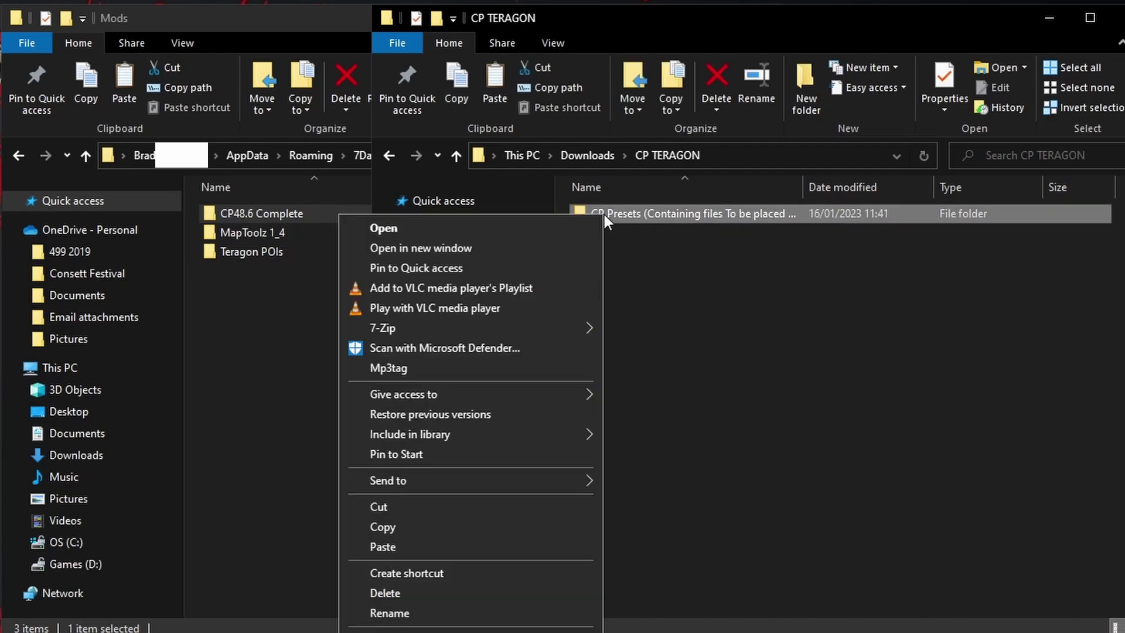
{"action": "left_click", "coordinate": [406, 526]}
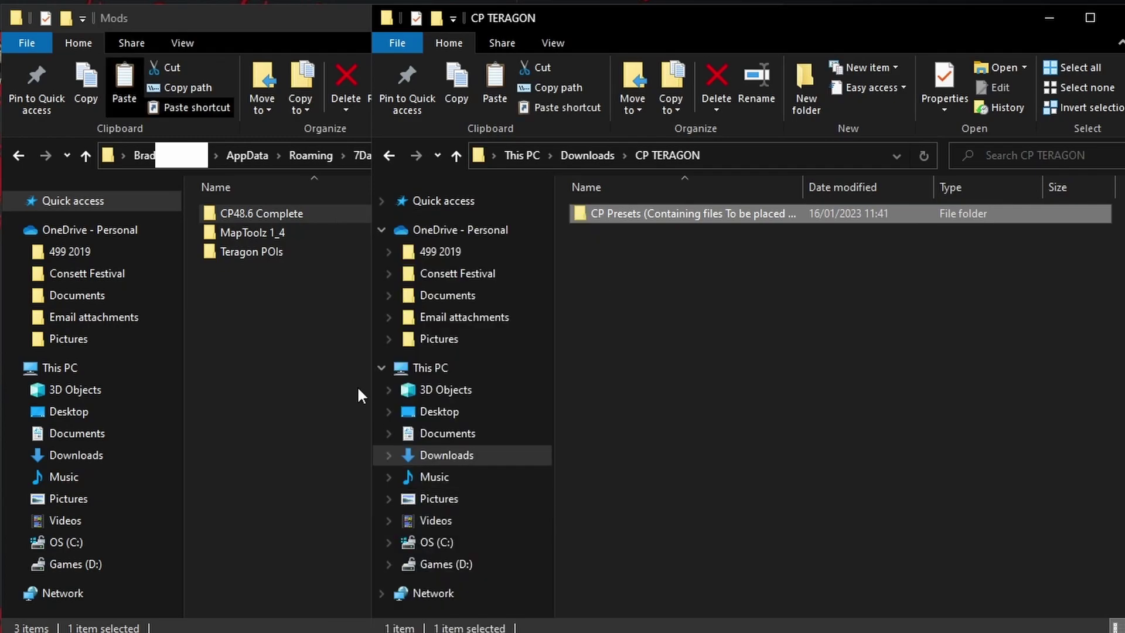
{"action": "left_click_drag", "start_coordinate": [320, 15], "coordinate": [322, 33]}
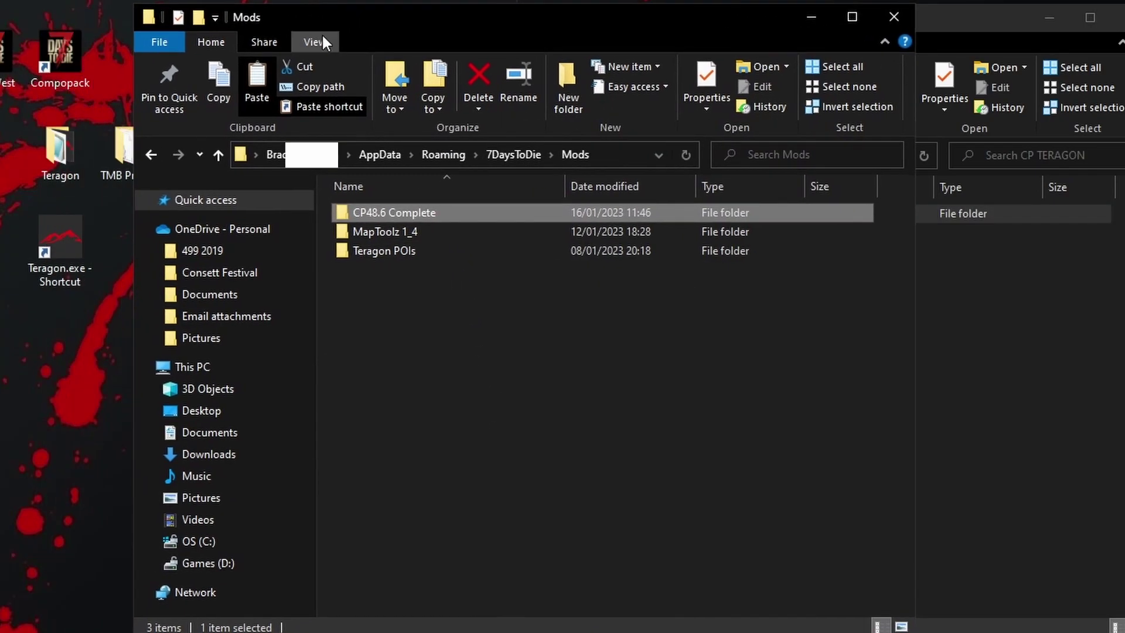
{"action": "double_click", "coordinate": [61, 147]}
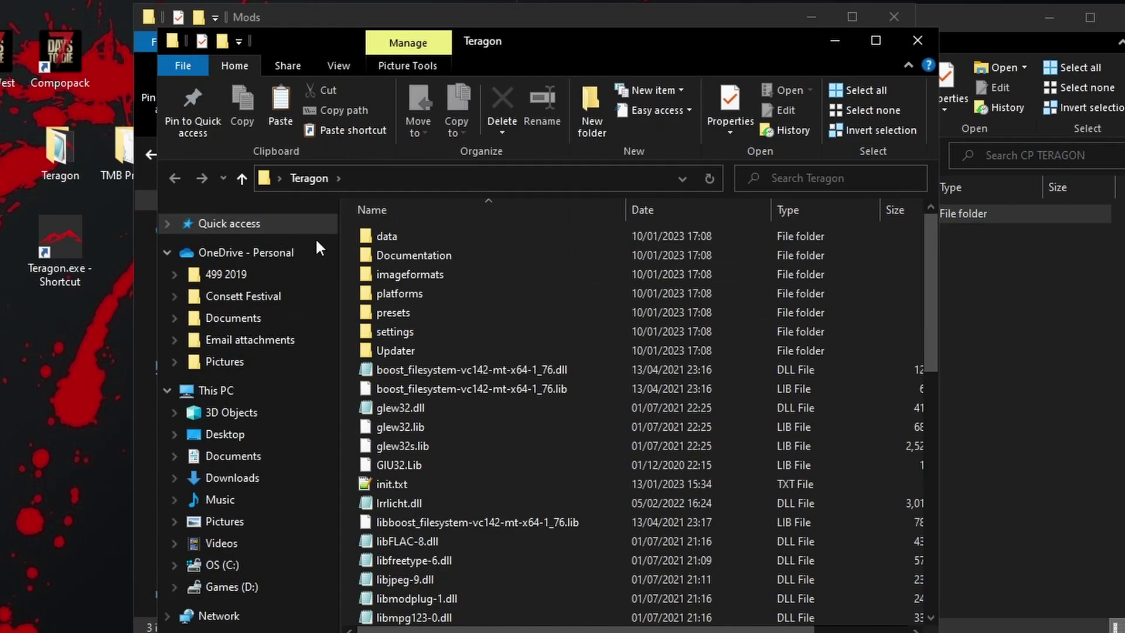
{"action": "double_click", "coordinate": [402, 313]}
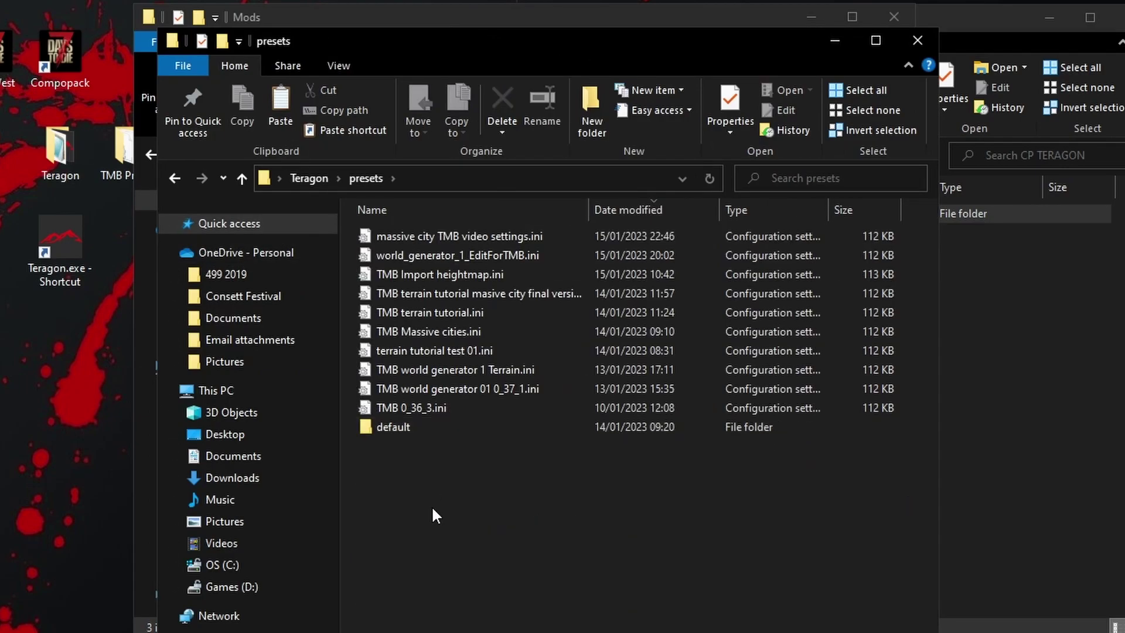
{"action": "right_click", "coordinate": [403, 466]}
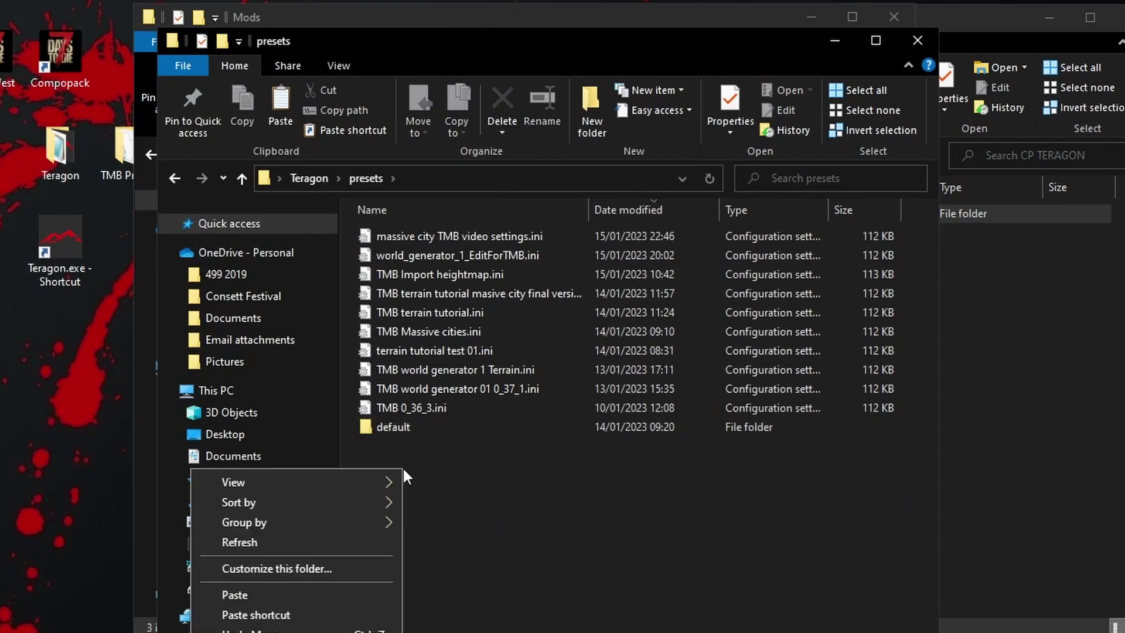
{"action": "left_click", "coordinate": [276, 591]}
- Close the CP TERAGON zip, presets and Mods Explorer windows
{"action": "key", "text": "alt+Tab"}
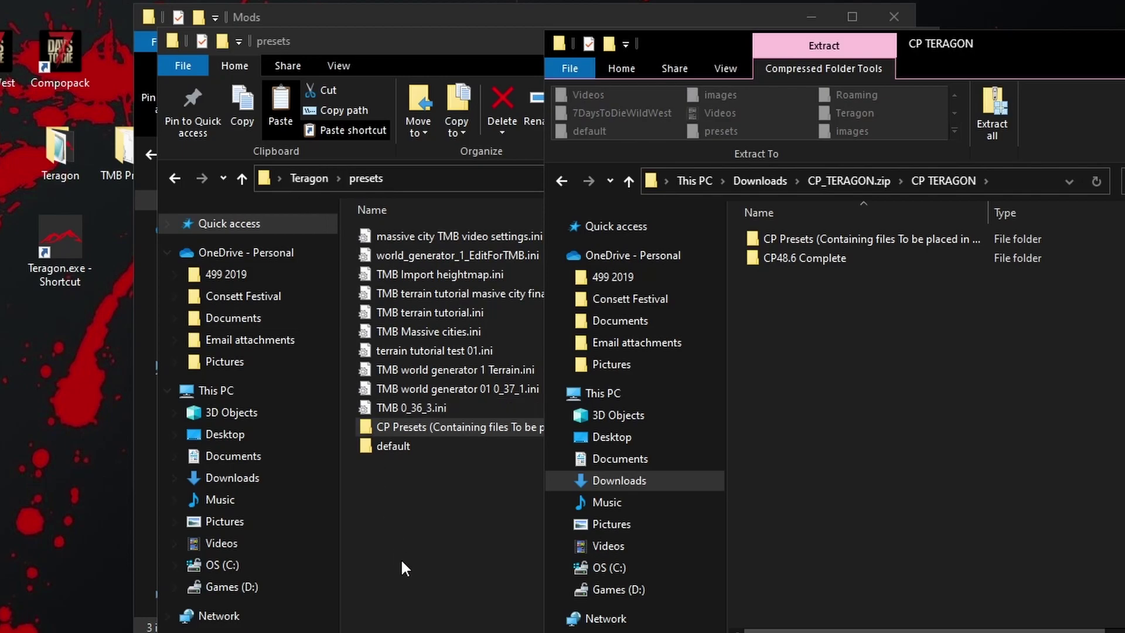
{"action": "left_click", "coordinate": [1111, 43]}
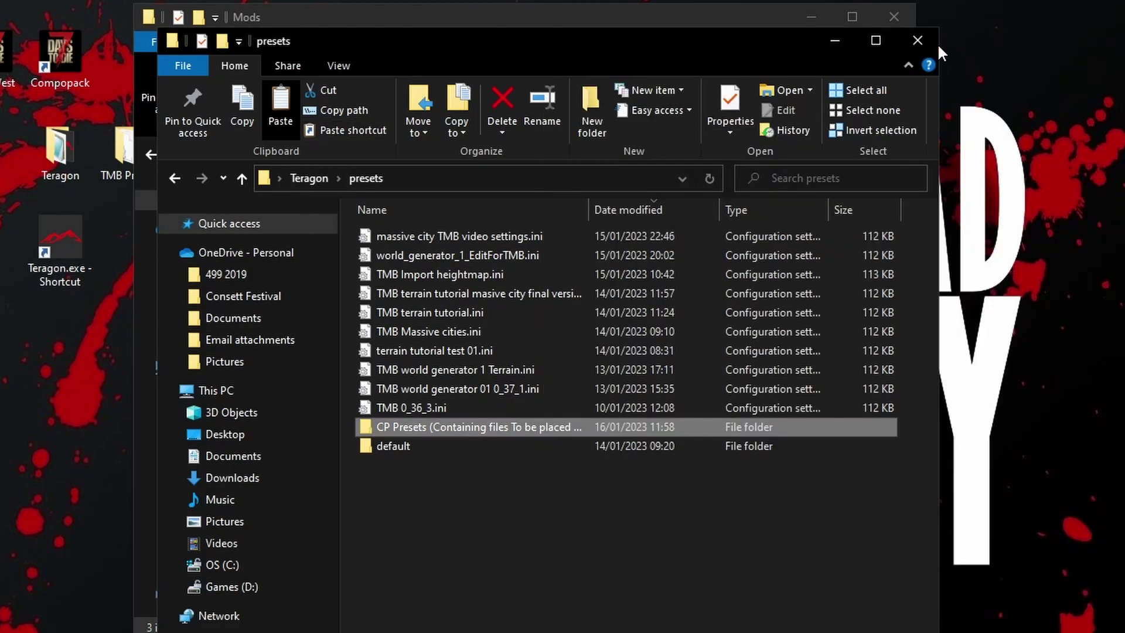
{"action": "left_click", "coordinate": [938, 43]}
{"action": "left_click", "coordinate": [893, 18]}
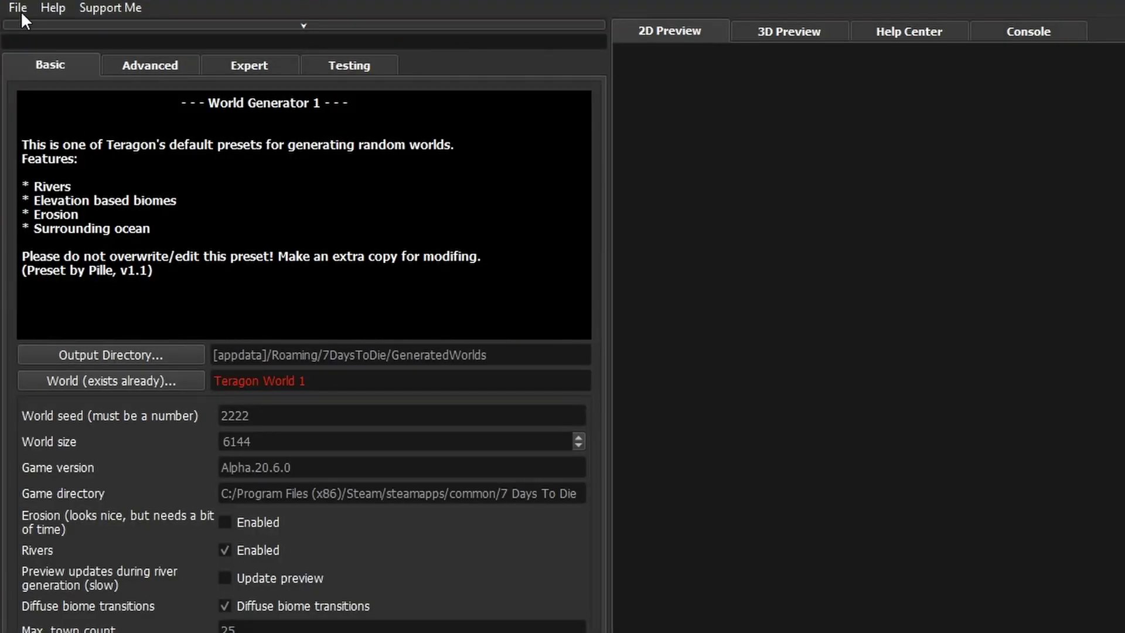
- Load the CP48.6 All inc Vanilla.ini preset from the CP Presets folder
{"action": "left_click", "coordinate": [20, 8]}
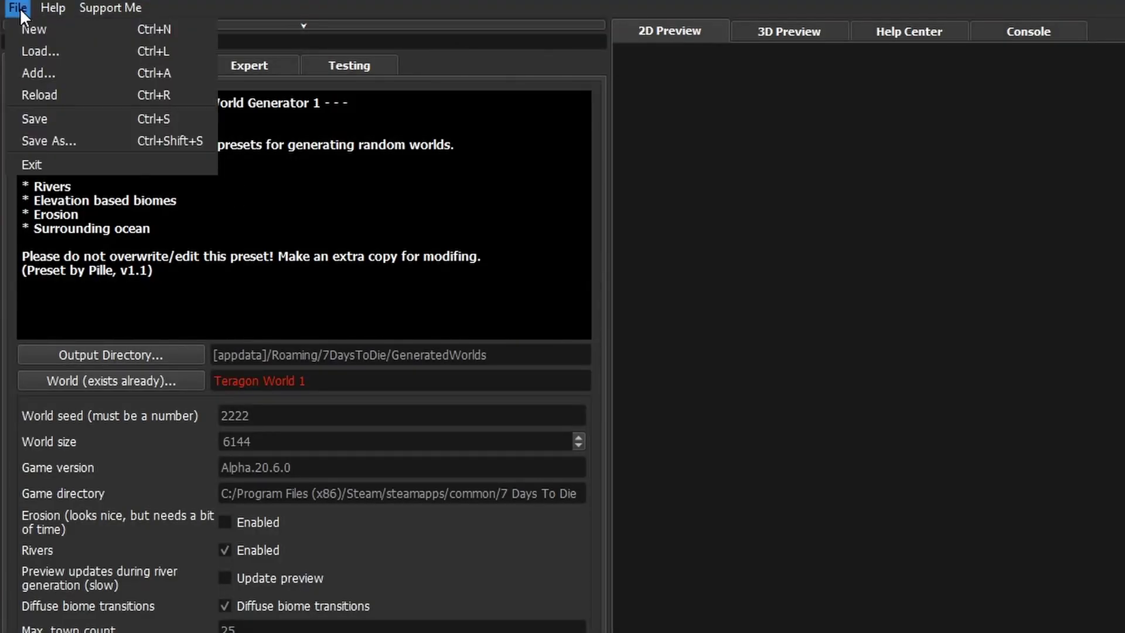
{"action": "left_click", "coordinate": [44, 53]}
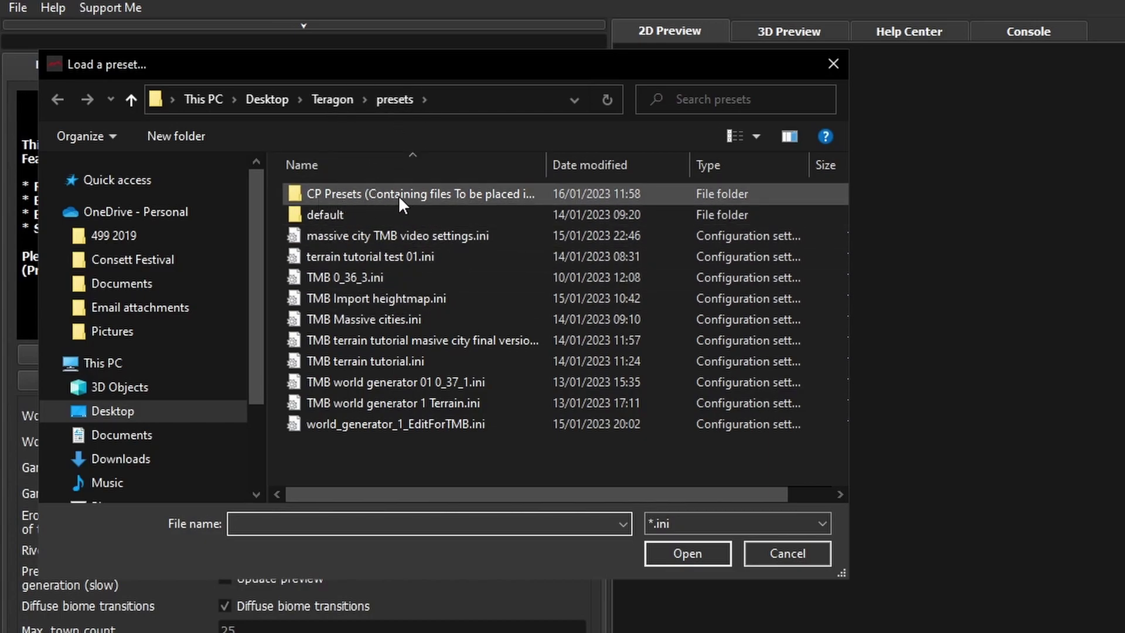
{"action": "double_click", "coordinate": [328, 193]}
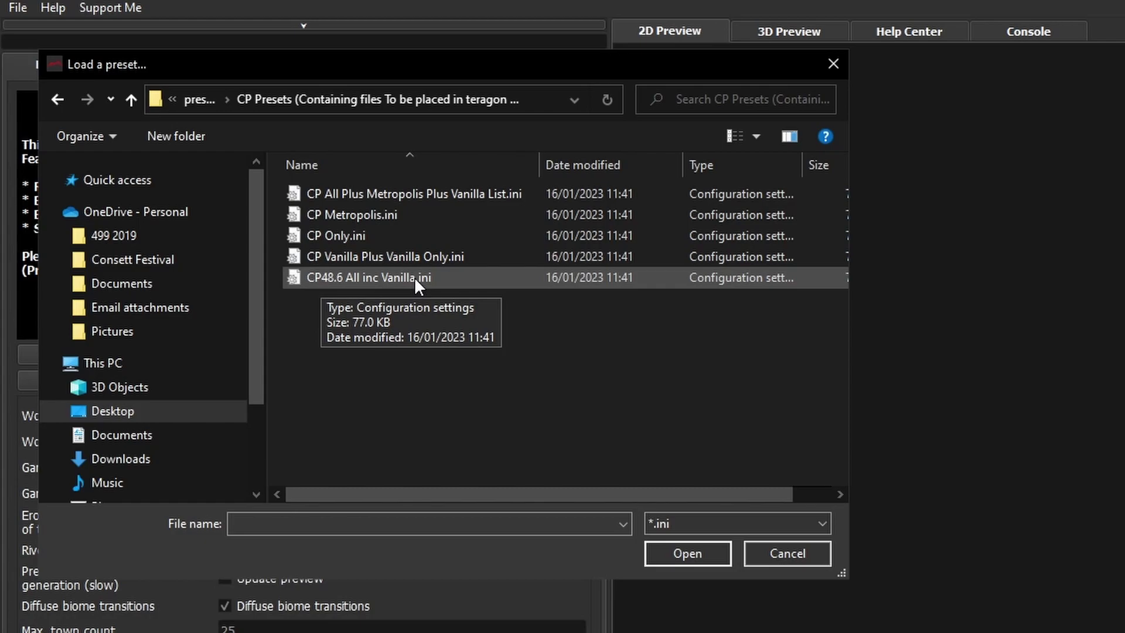
{"action": "left_click", "coordinate": [367, 275]}
{"action": "left_click", "coordinate": [682, 554]}
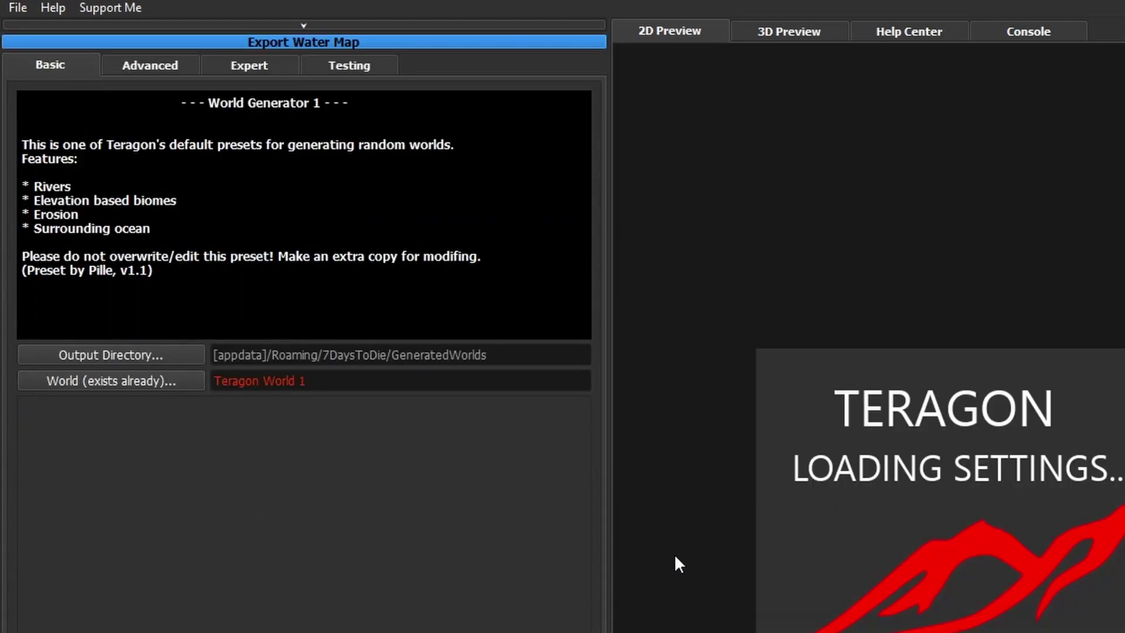
- On the Basic tab, rename the world 'CP Map' and set world seed 2222
{"action": "left_click", "coordinate": [52, 64]}
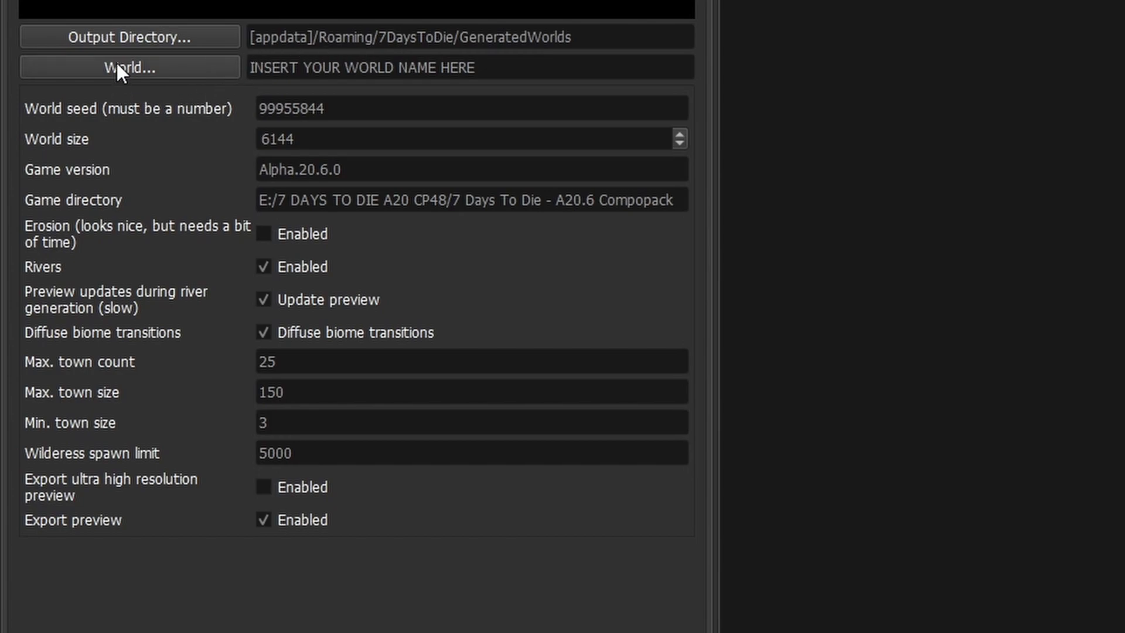
{"action": "left_click_drag", "start_coordinate": [484, 68], "coordinate": [251, 68]}
{"action": "type", "text": "CP Map"}
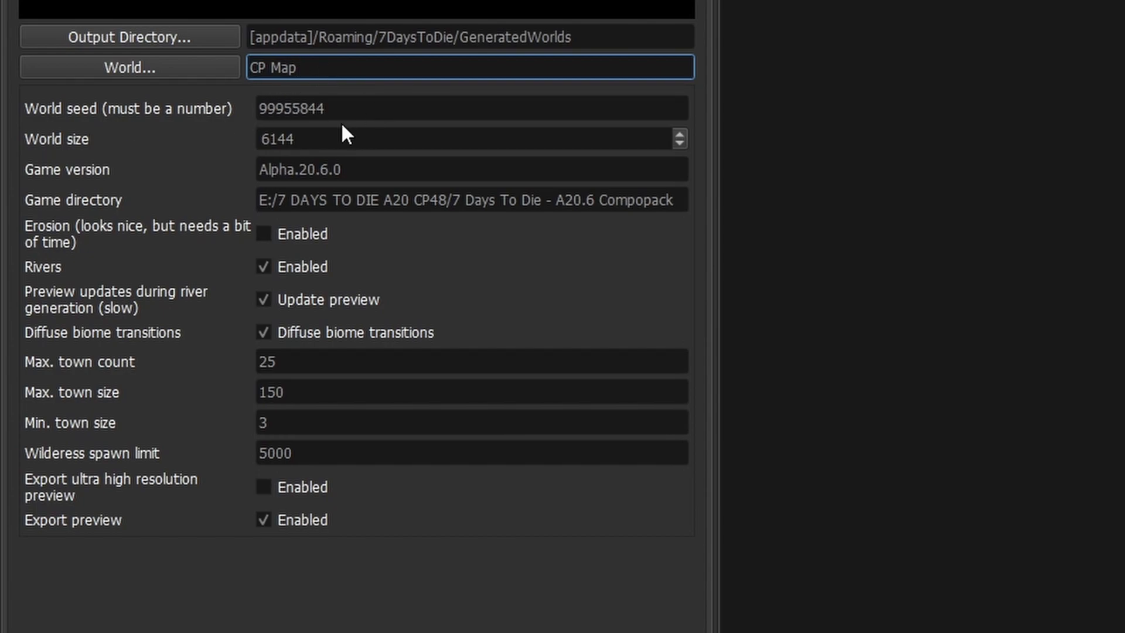
{"action": "left_click_drag", "start_coordinate": [352, 107], "coordinate": [217, 106]}
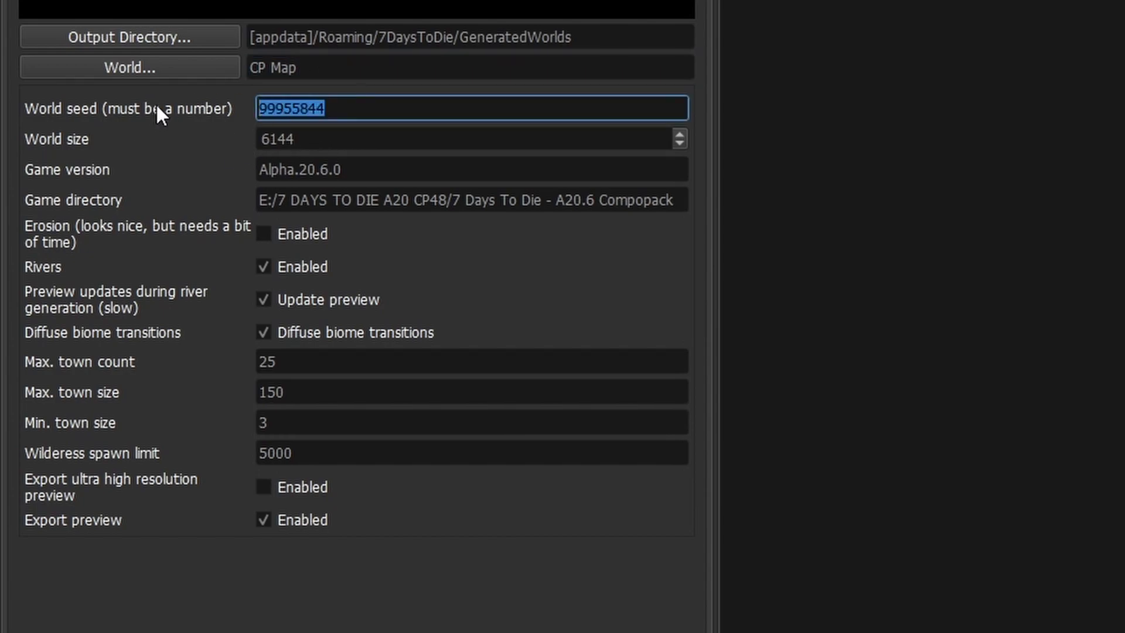
{"action": "type", "text": "2222"}
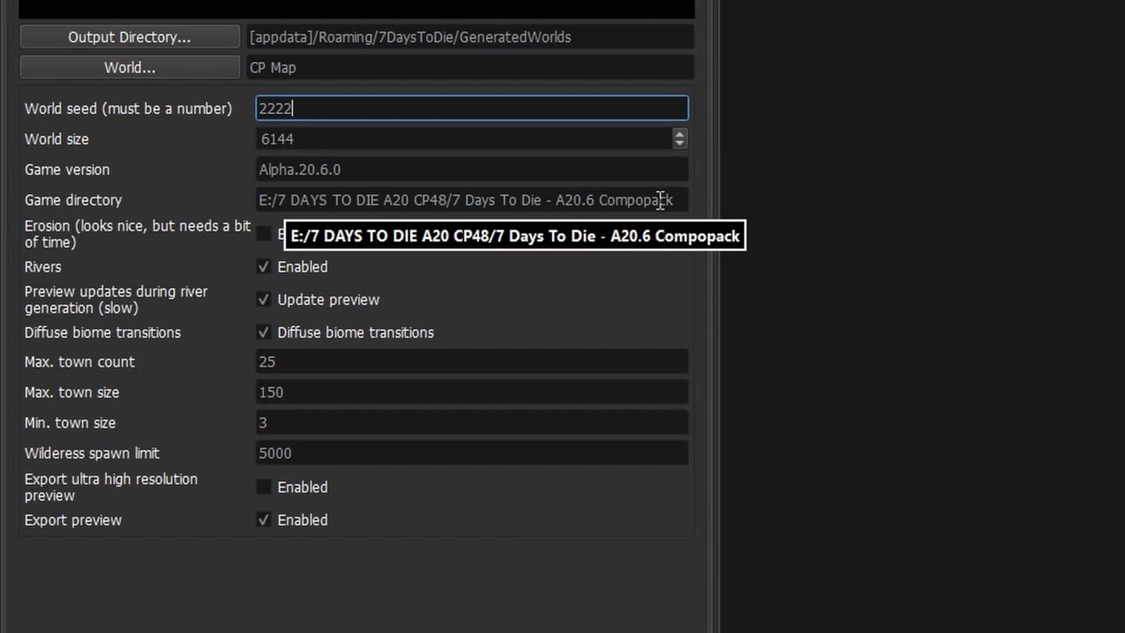
{"action": "scroll", "coordinate": [281, 234], "scroll_direction": "up", "scroll_amount": 10}
- Point Set Game Data's game directory at Steam's steamapps/common/7 Days To Die
{"action": "left_click", "coordinate": [291, 34]}
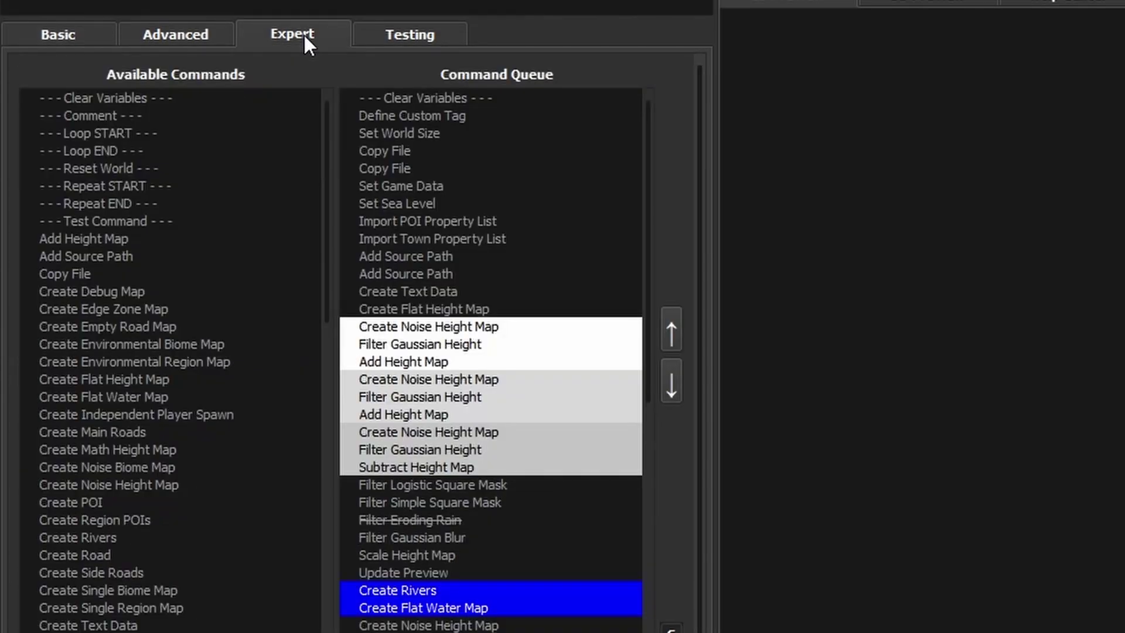
{"action": "left_click", "coordinate": [396, 184]}
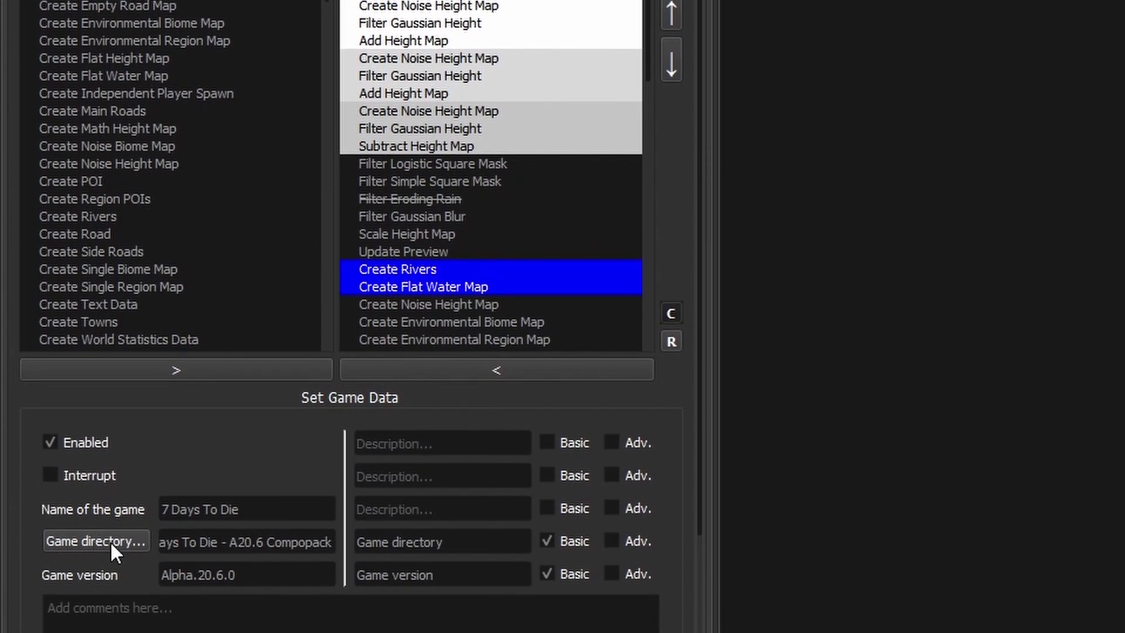
{"action": "left_click", "coordinate": [110, 540]}
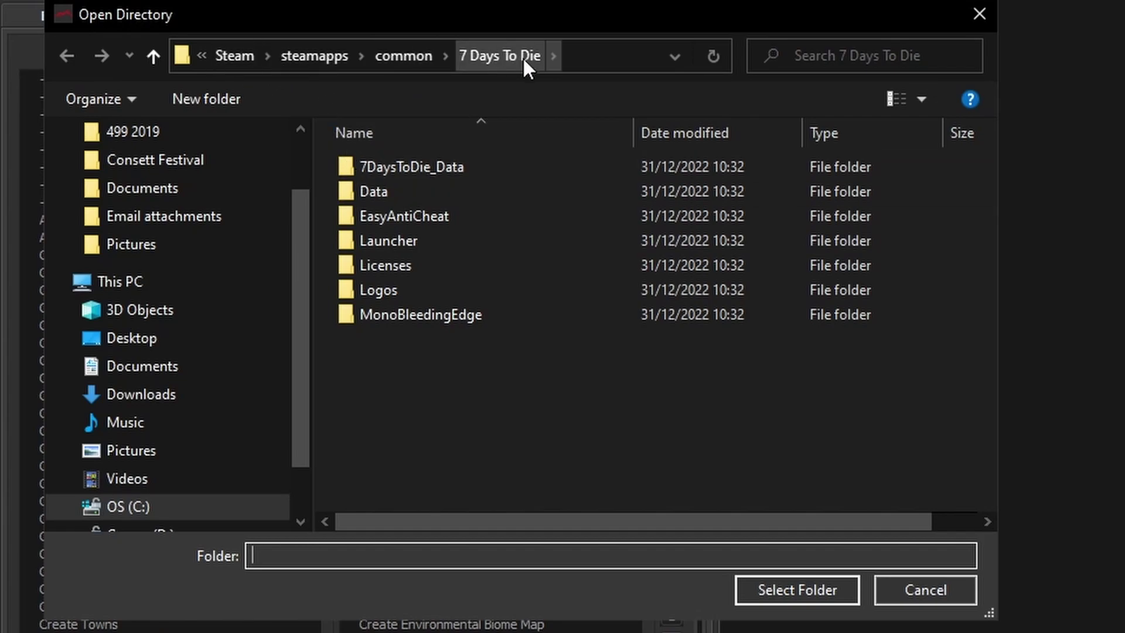
{"action": "left_click", "coordinate": [801, 589]}
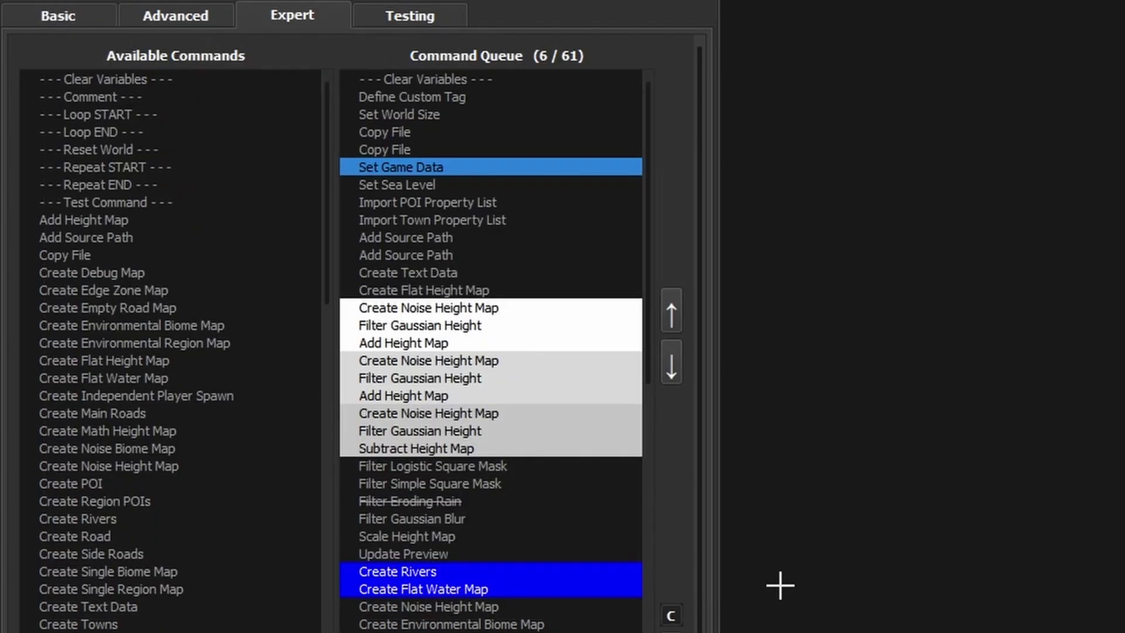
- Turn off river generation on the Basic tab
{"action": "left_click", "coordinate": [78, 16]}
{"action": "scroll", "coordinate": [154, 545], "scroll_direction": "down", "scroll_amount": 3}
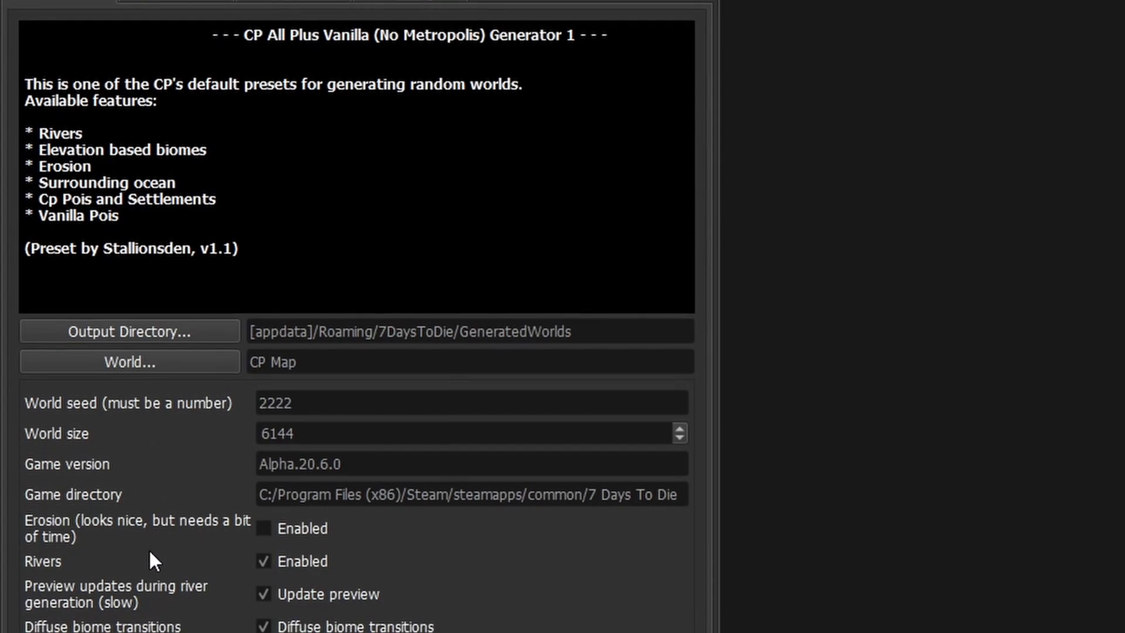
{"action": "left_click", "coordinate": [262, 389]}
{"action": "scroll", "coordinate": [263, 340], "scroll_direction": "down", "scroll_amount": 3}
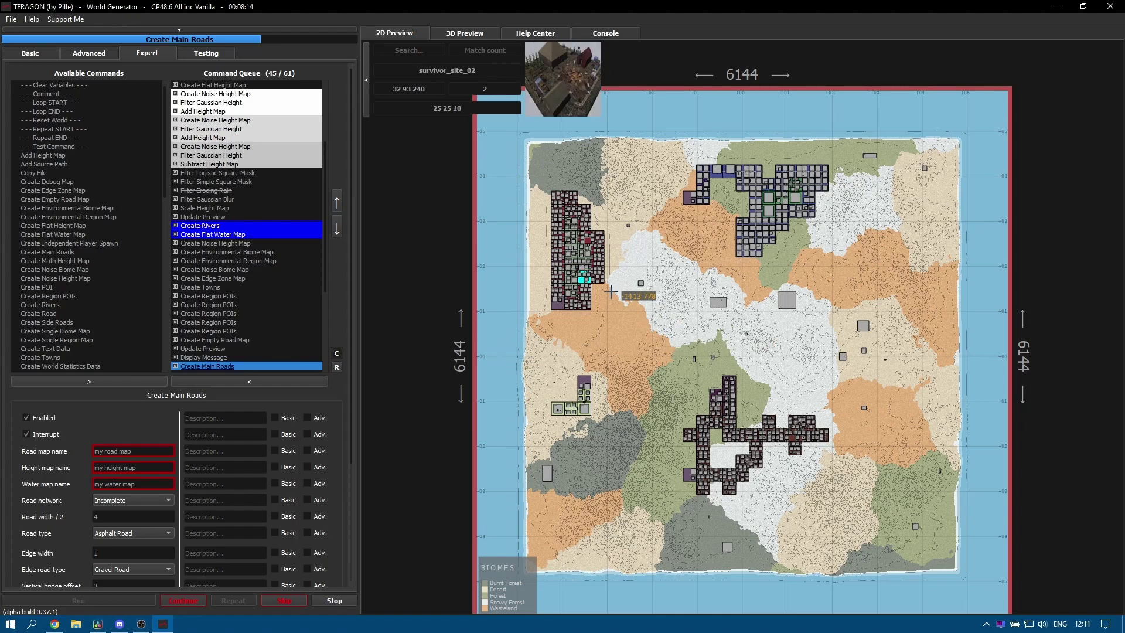
{"action": "scroll", "coordinate": [605, 305], "scroll_direction": "up", "scroll_amount": 3}
{"action": "scroll", "coordinate": [604, 304], "scroll_direction": "up", "scroll_amount": 8}
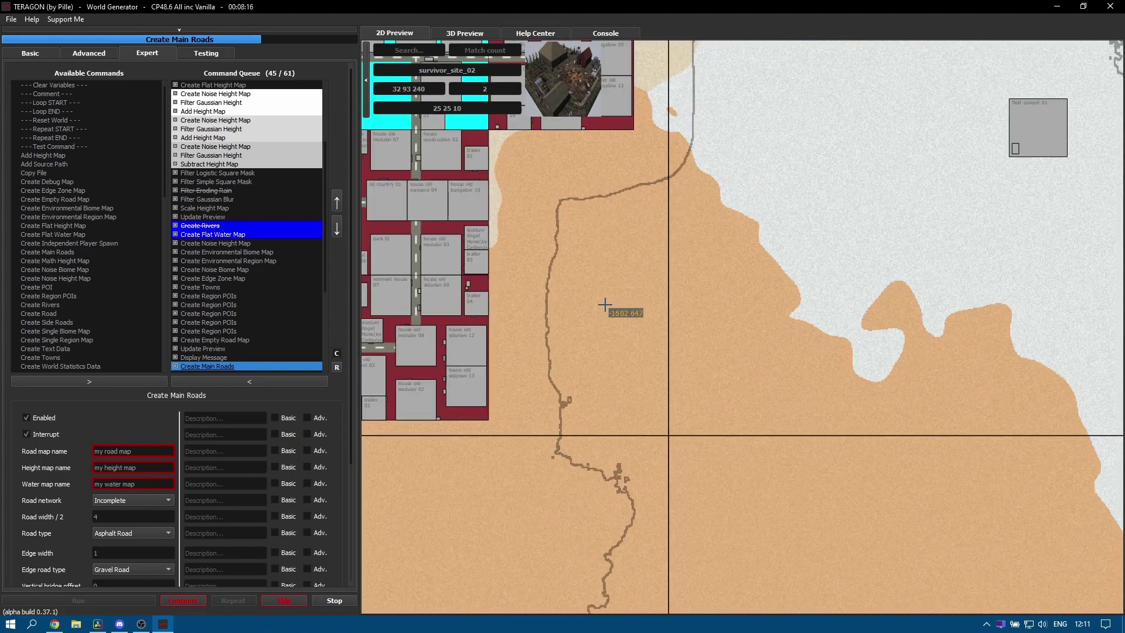
{"action": "left_click_drag", "start_coordinate": [604, 275], "coordinate": [1080, 99]}
{"action": "left_click_drag", "start_coordinate": [609, 422], "coordinate": [551, 610]}
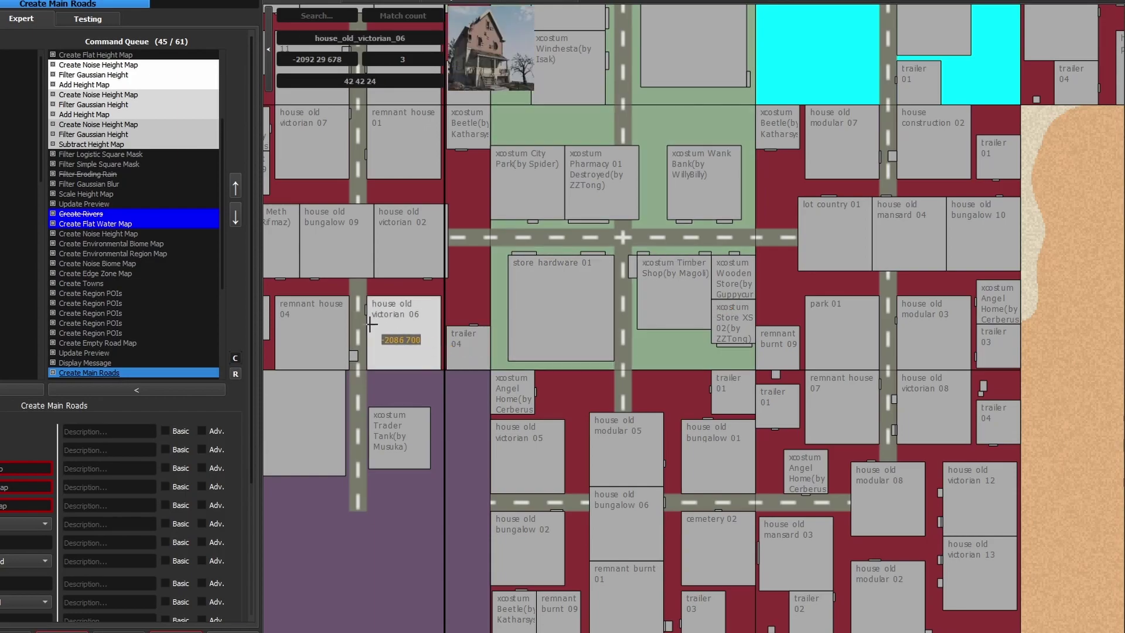
{"action": "left_click_drag", "start_coordinate": [1078, 230], "coordinate": [905, 532]}
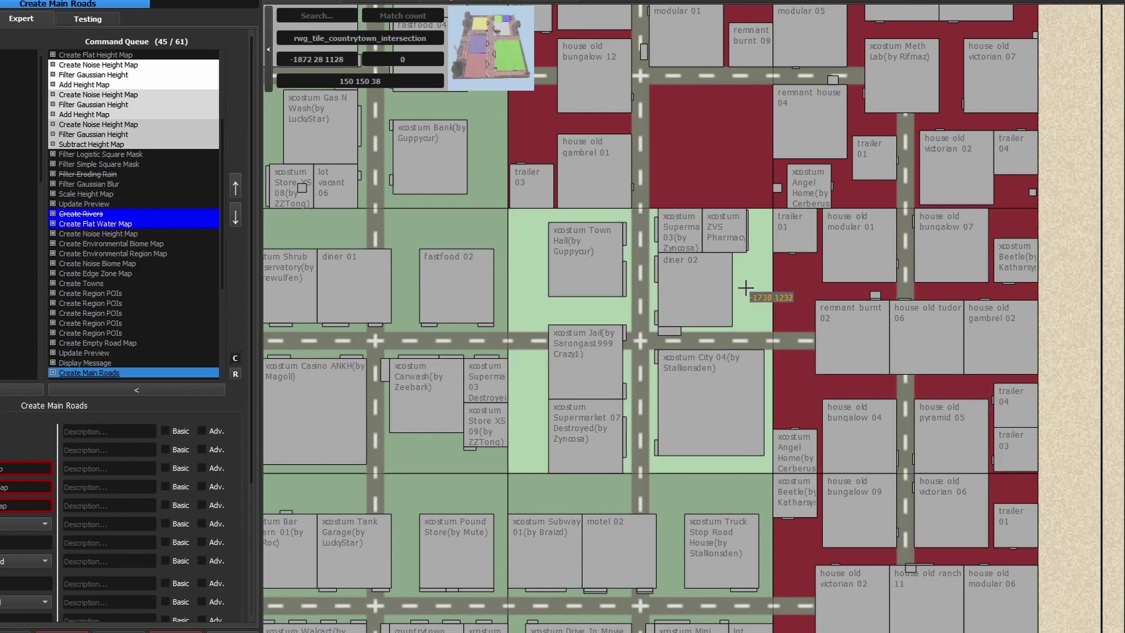
{"action": "scroll", "coordinate": [746, 288], "scroll_direction": "down", "scroll_amount": 3}
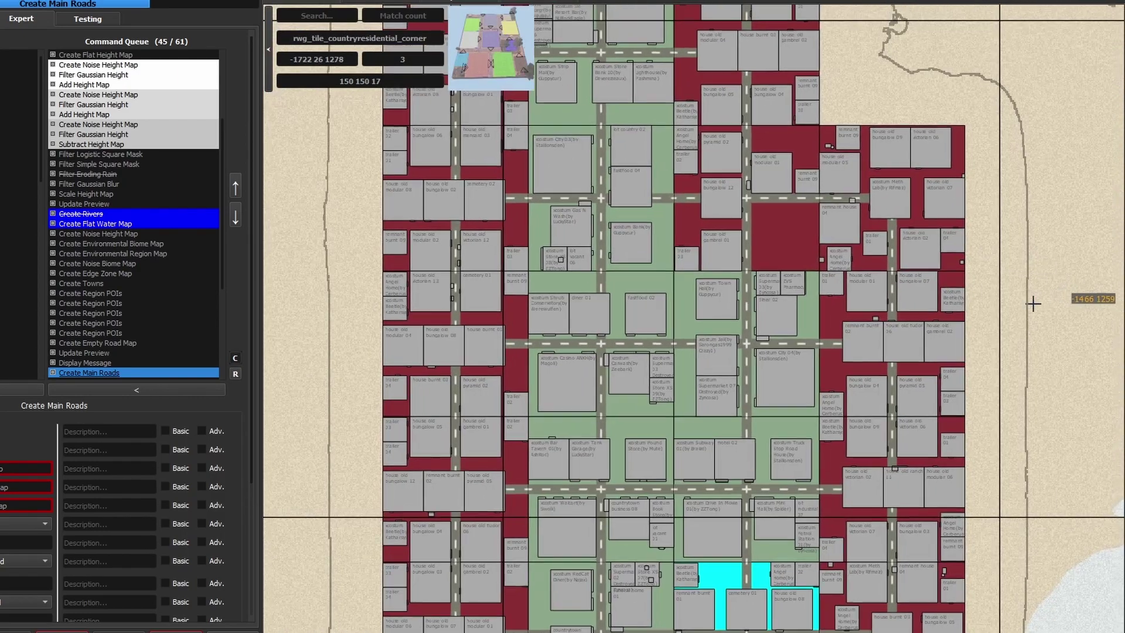
{"action": "left_click_drag", "start_coordinate": [1033, 303], "coordinate": [578, 426]}
{"action": "scroll", "coordinate": [768, 354], "scroll_direction": "up", "scroll_amount": 3}
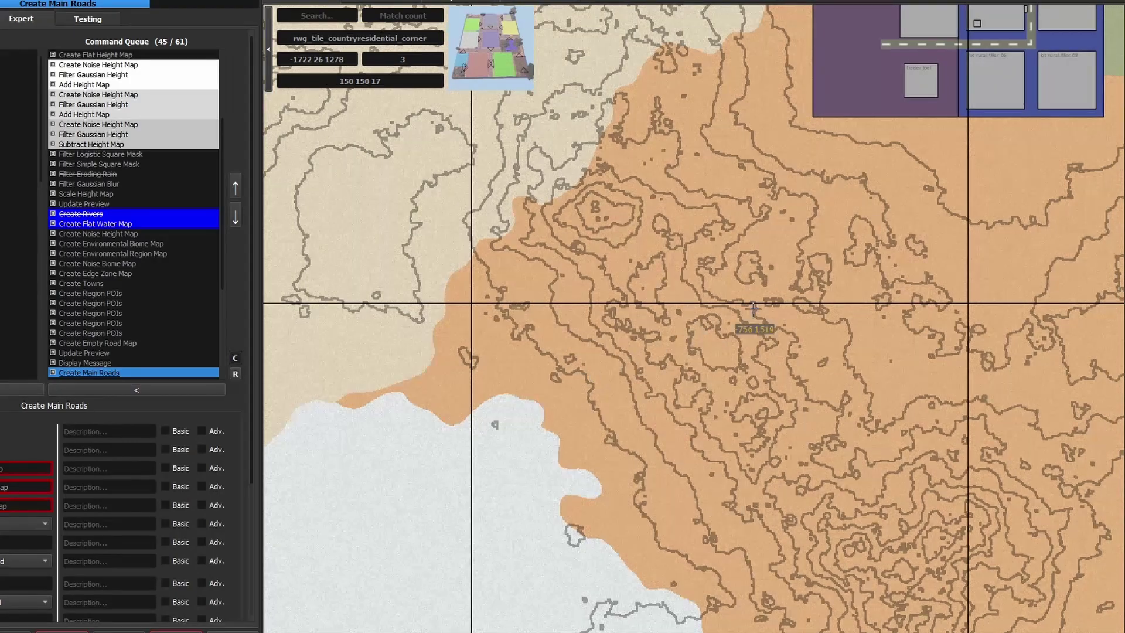
{"action": "scroll", "coordinate": [846, 319], "scroll_direction": "down", "scroll_amount": 3}
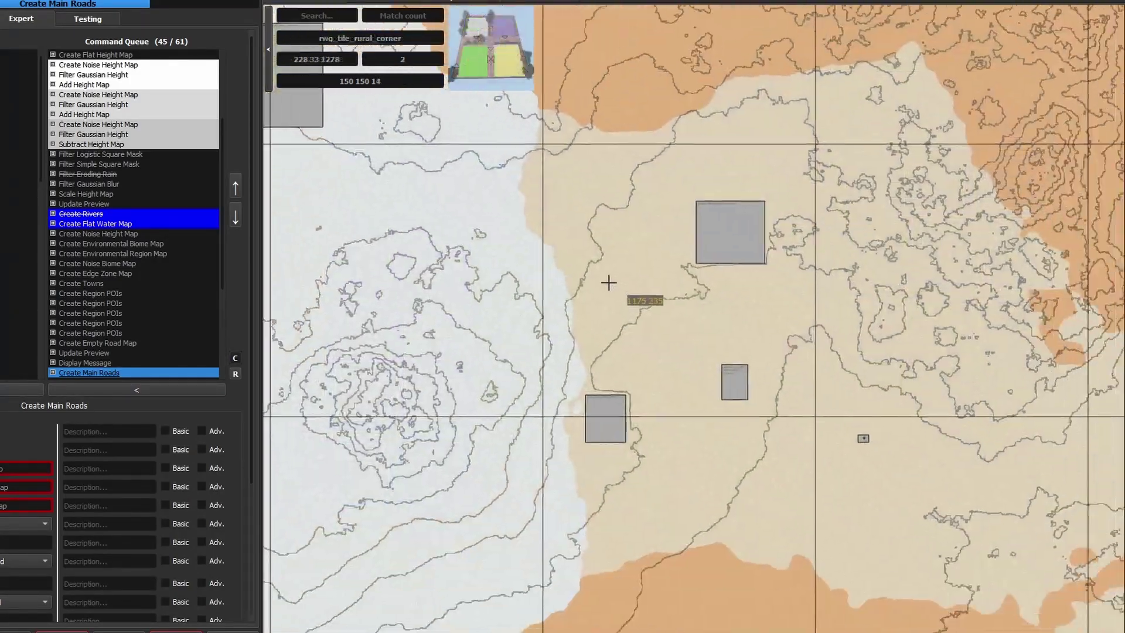
{"action": "left_click_drag", "start_coordinate": [623, 292], "coordinate": [487, 233]}
{"action": "scroll", "coordinate": [575, 262], "scroll_direction": "up", "scroll_amount": 5}
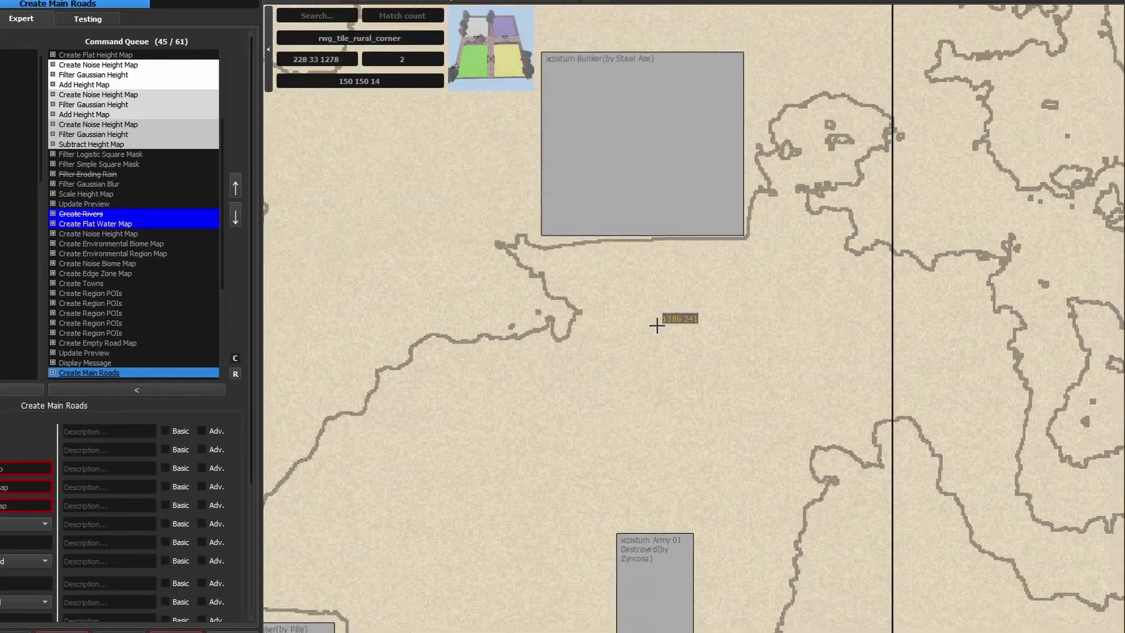
{"action": "scroll", "coordinate": [618, 305], "scroll_direction": "up", "scroll_amount": 2}
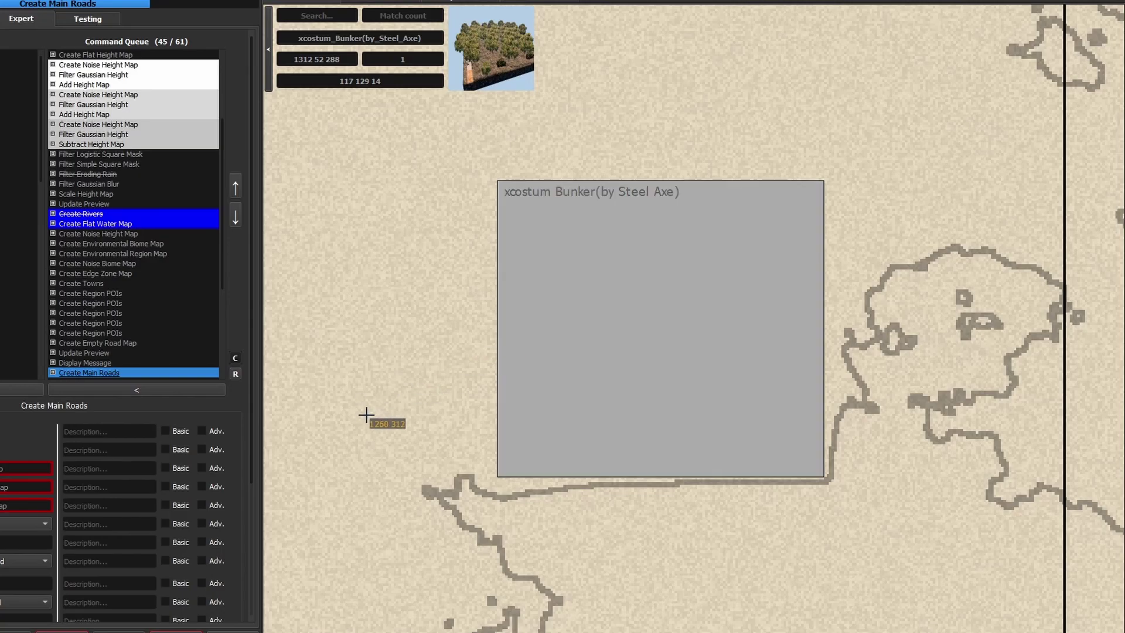
{"action": "left_click_drag", "start_coordinate": [396, 522], "coordinate": [678, 410]}
{"action": "scroll", "coordinate": [676, 445], "scroll_direction": "down", "scroll_amount": 2}
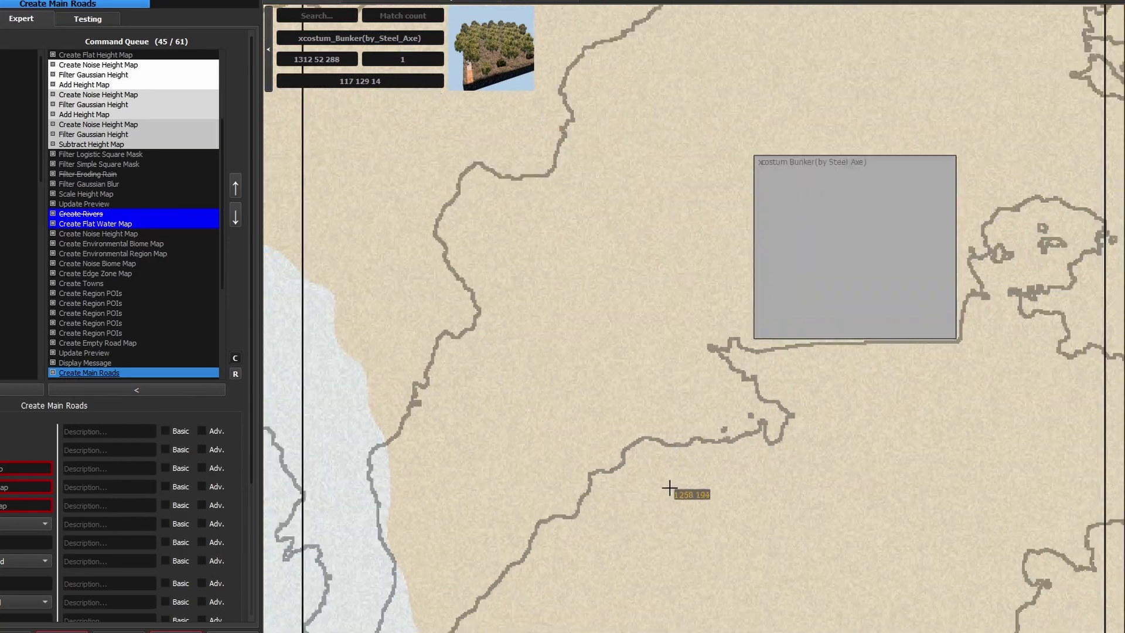
{"action": "left_click_drag", "start_coordinate": [673, 485], "coordinate": [540, 199]}
{"action": "mouse_move", "coordinate": [736, 341]}
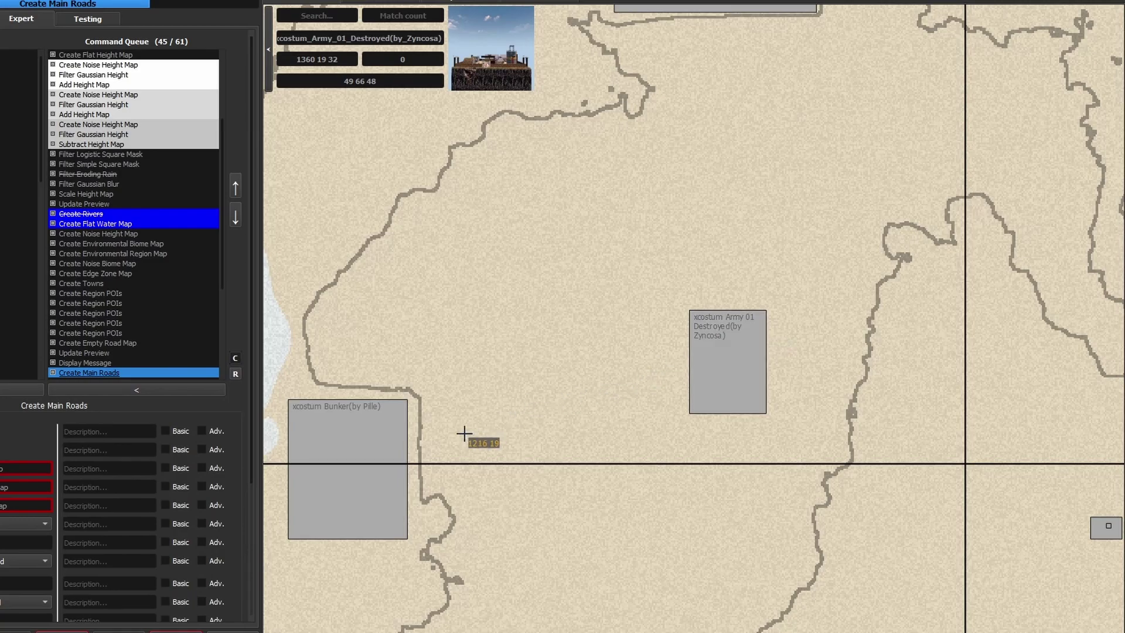
{"action": "mouse_move", "coordinate": [352, 420]}
{"action": "left_click_drag", "start_coordinate": [594, 477], "coordinate": [462, 392]}
{"action": "left_click_drag", "start_coordinate": [653, 389], "coordinate": [1053, 438]}
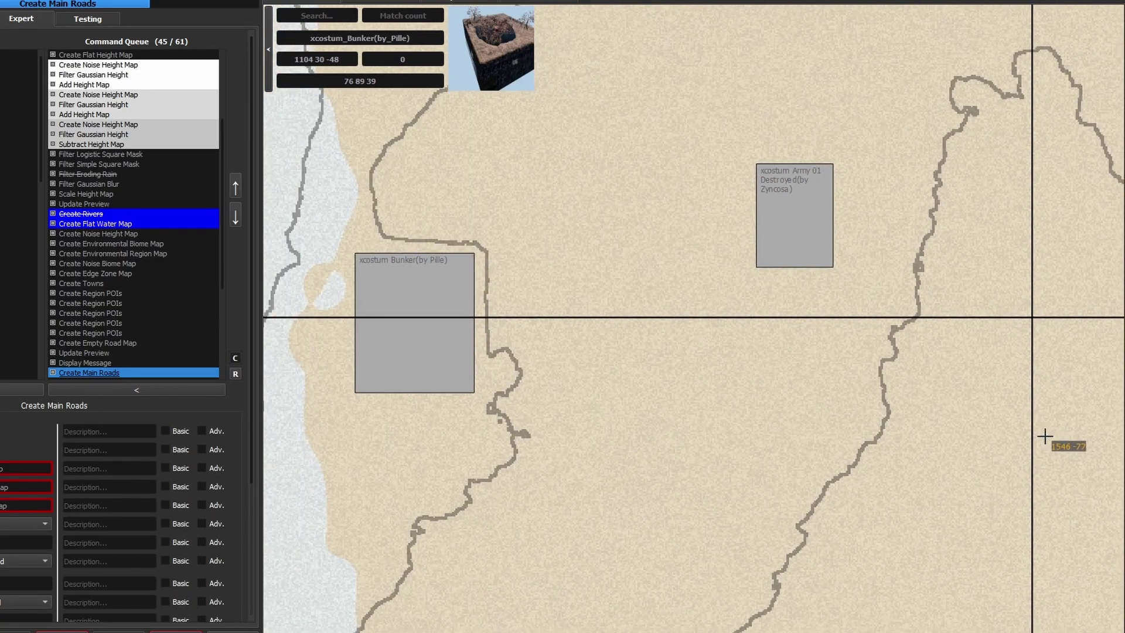
{"action": "scroll", "coordinate": [691, 389], "scroll_direction": "up", "scroll_amount": 3}
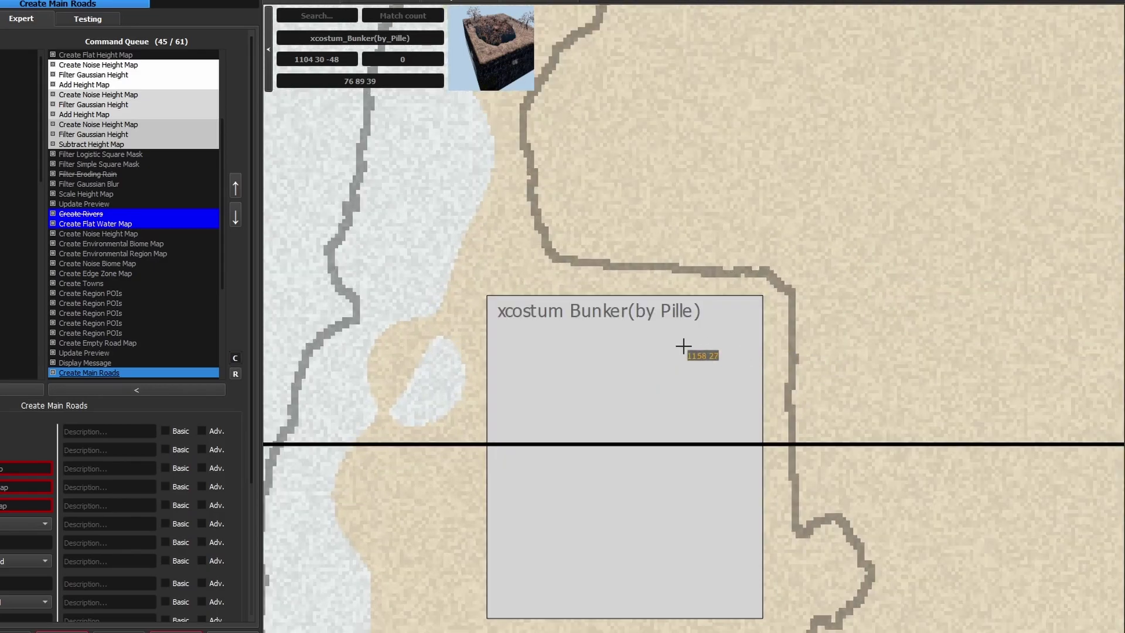
{"action": "scroll", "coordinate": [902, 317], "scroll_direction": "down", "scroll_amount": 5}
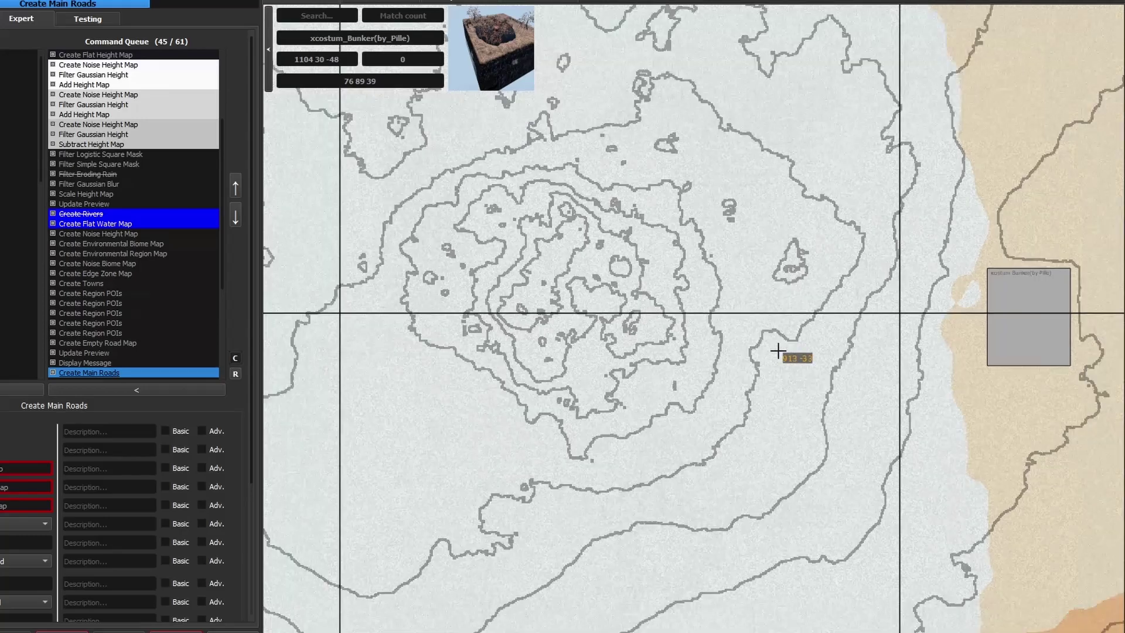
{"action": "scroll", "coordinate": [779, 346], "scroll_direction": "down", "scroll_amount": 5}
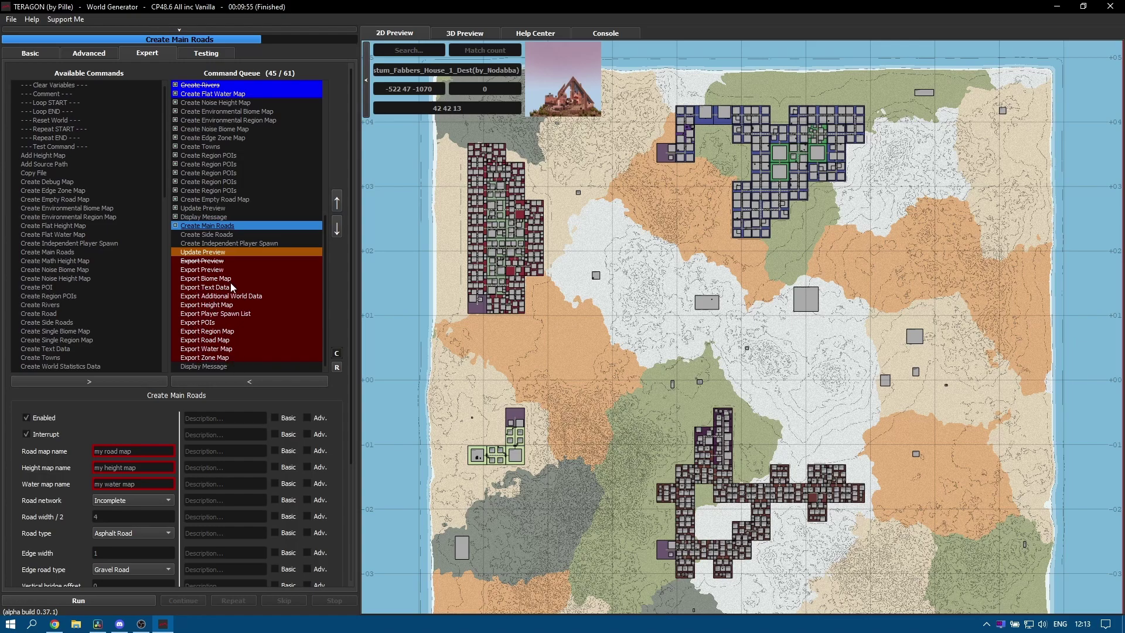
- Pan the finished 2D preview slightly to view the whole map
{"action": "left_click_drag", "start_coordinate": [581, 347], "coordinate": [579, 318]}
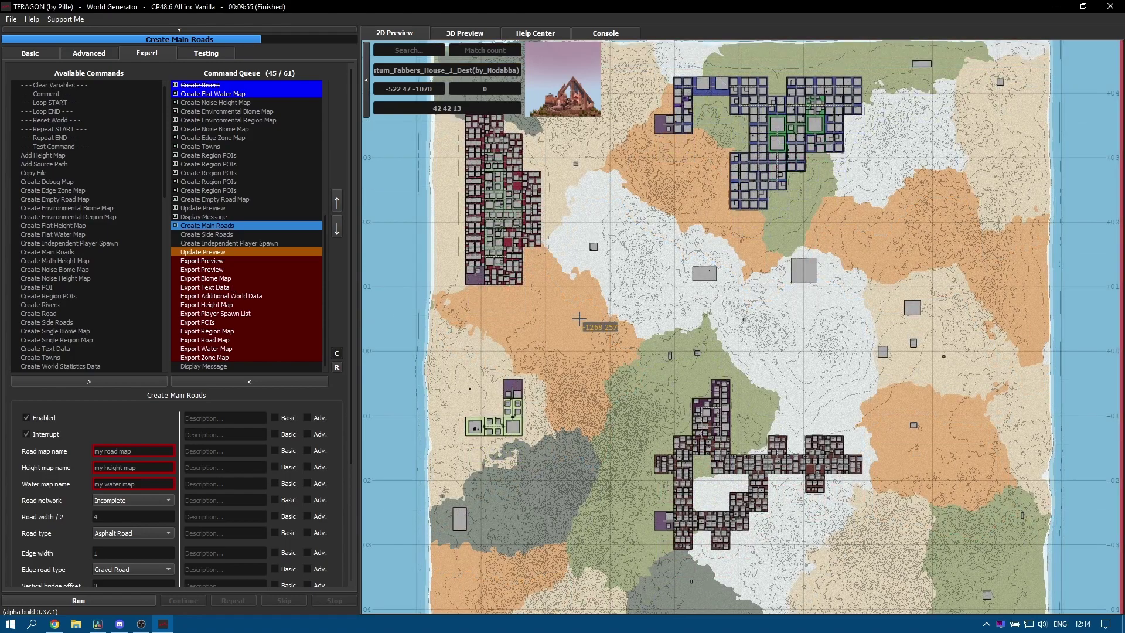